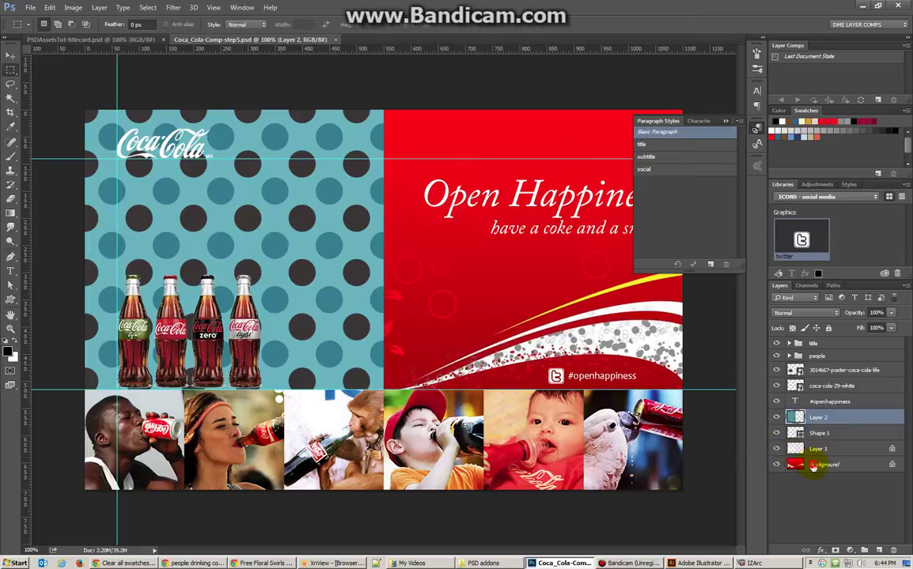
Convert the locked Background into a regular layer named background
double_click(821, 465)
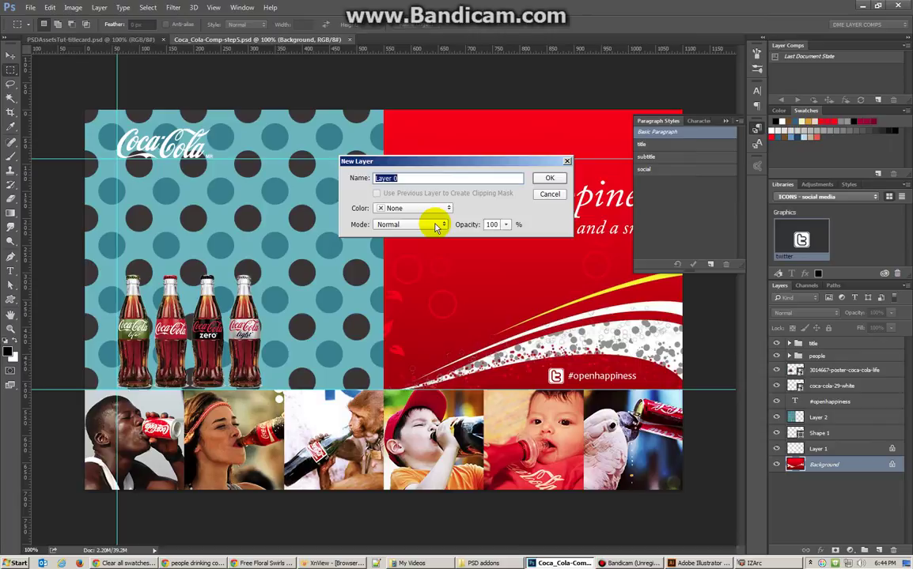
text(background)
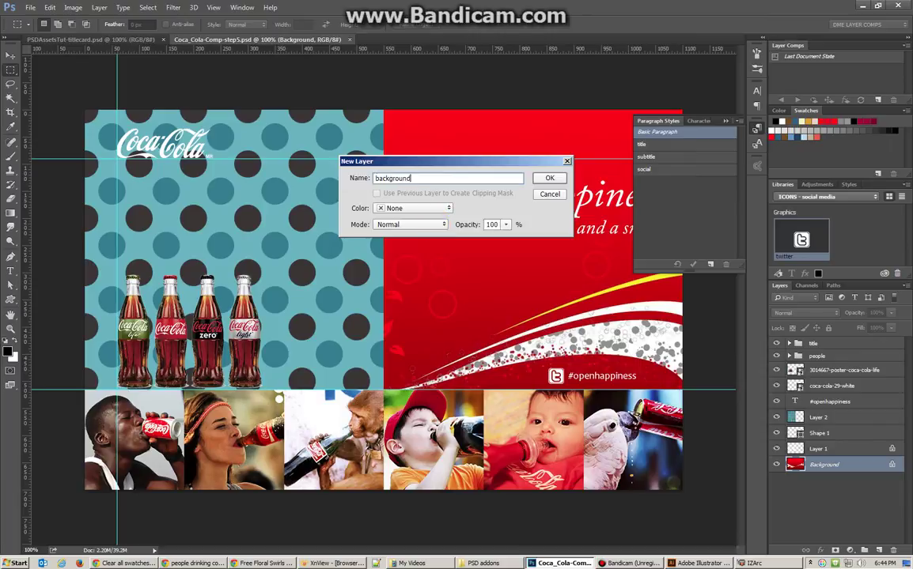
key(Return)
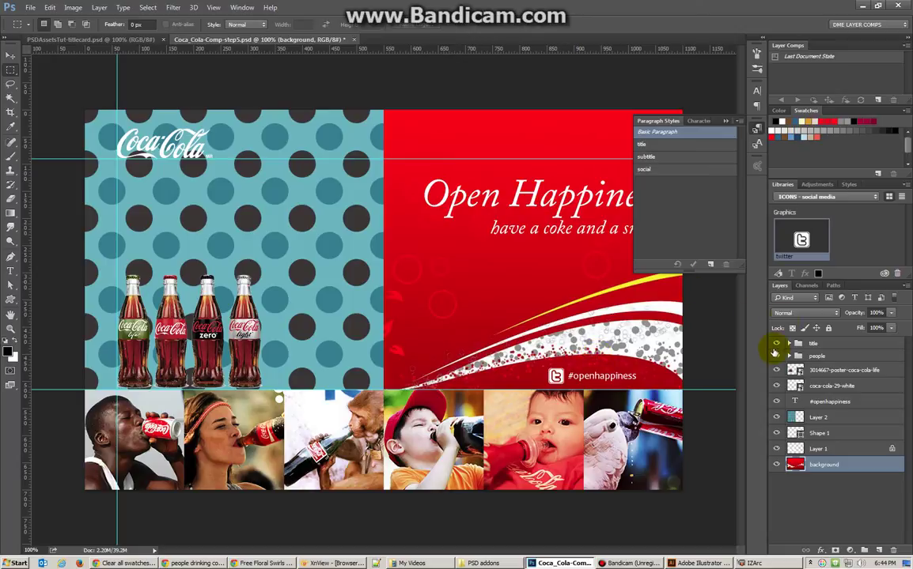
Hide all layers except background, then show and select the floral pattern Layer 1
alt+click(776, 465)
click(776, 449)
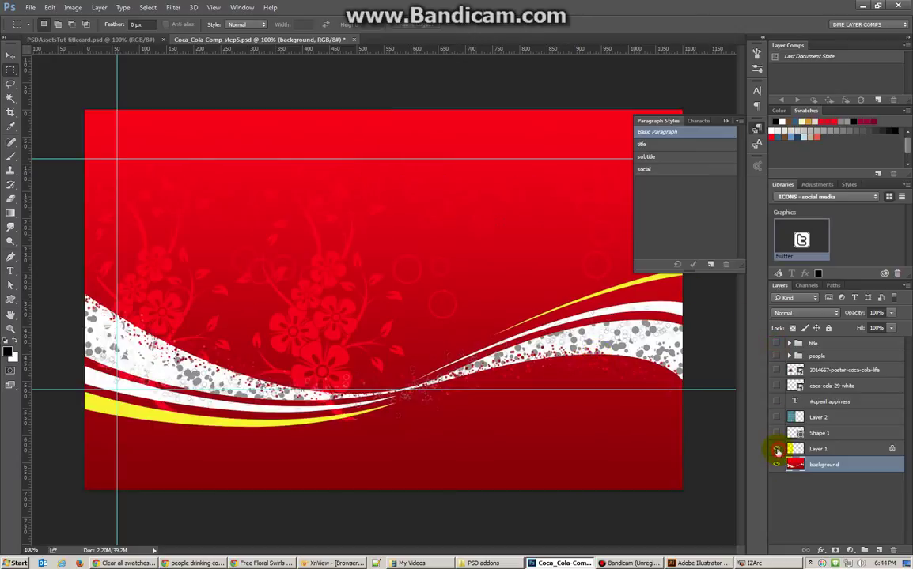
click(776, 450)
click(776, 449)
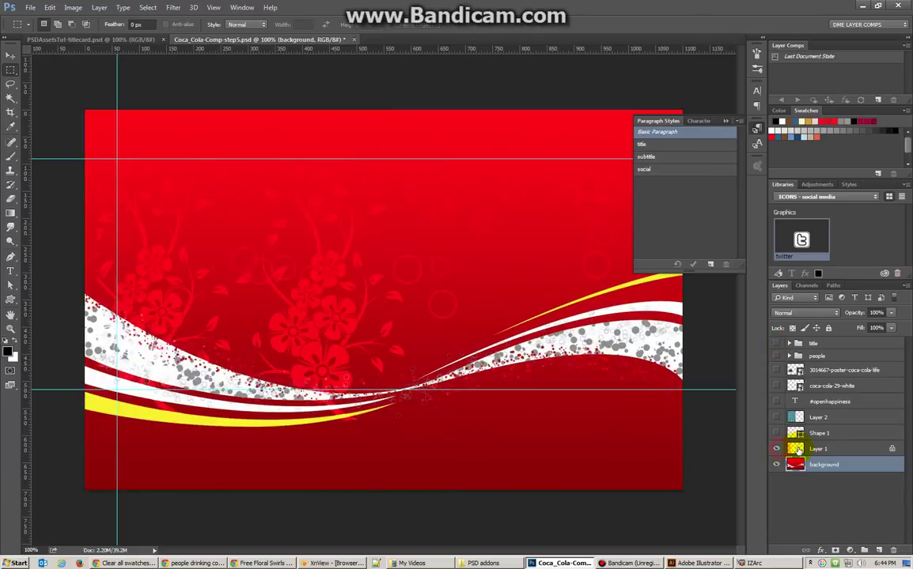
click(802, 449)
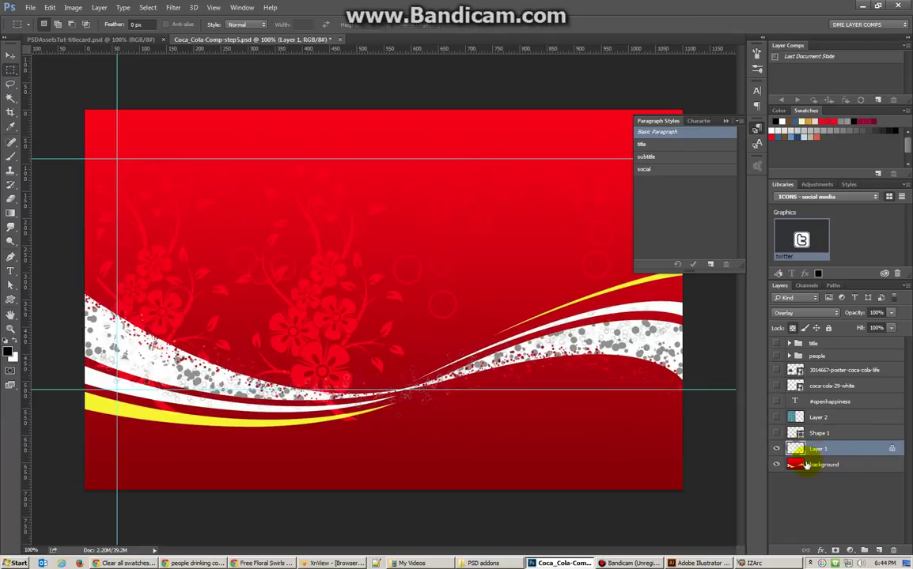
click(803, 463)
click(802, 451)
Group Layer 1 and background into a group named bg
shift+click(794, 467)
key(ctrl+g)
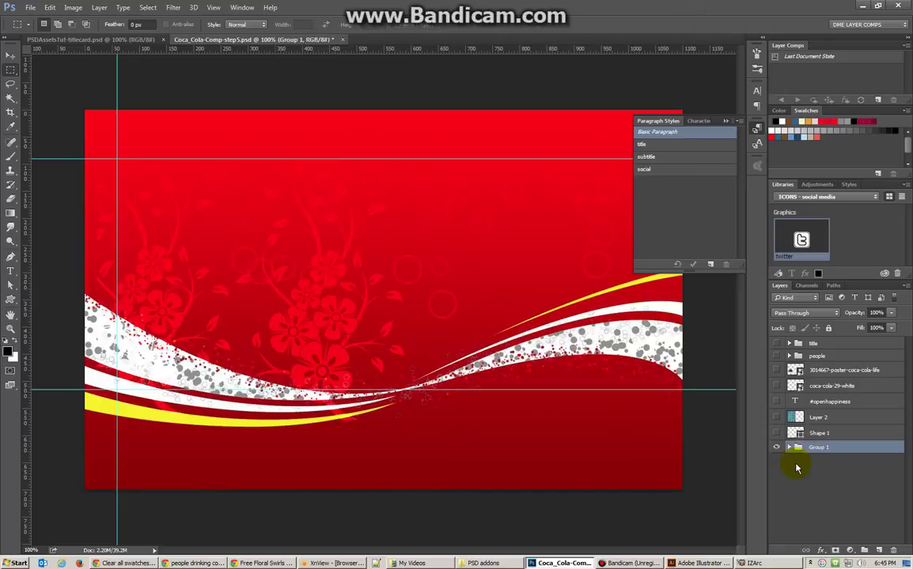
double_click(858, 451)
text(bg)
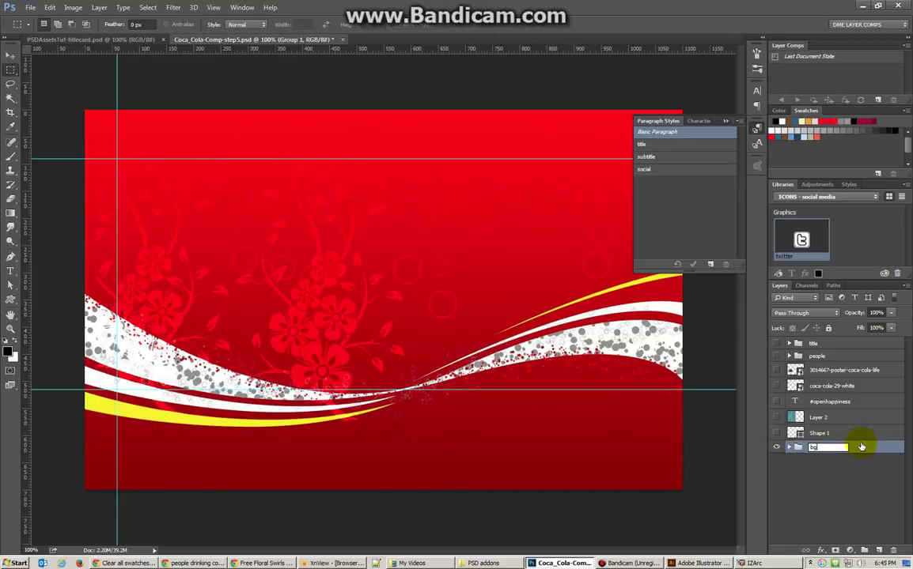
key(Return)
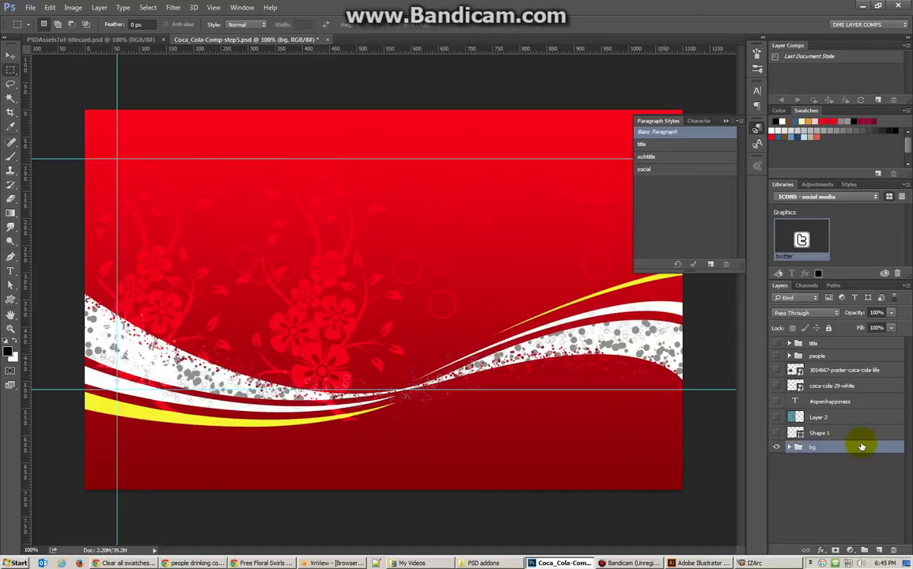
Show the Twitter icon and #openhappiness text, move them together, and group them as twitter
click(776, 433)
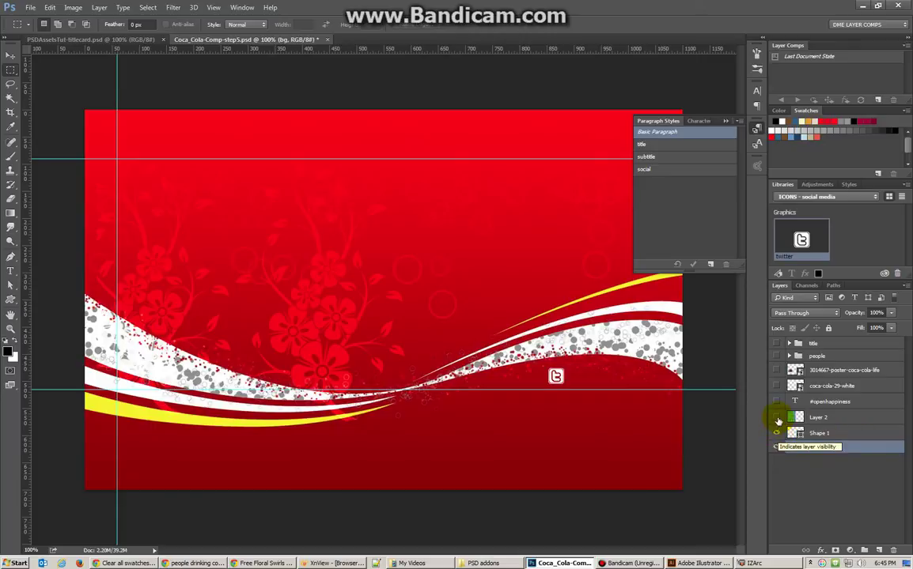
click(777, 403)
click(777, 403)
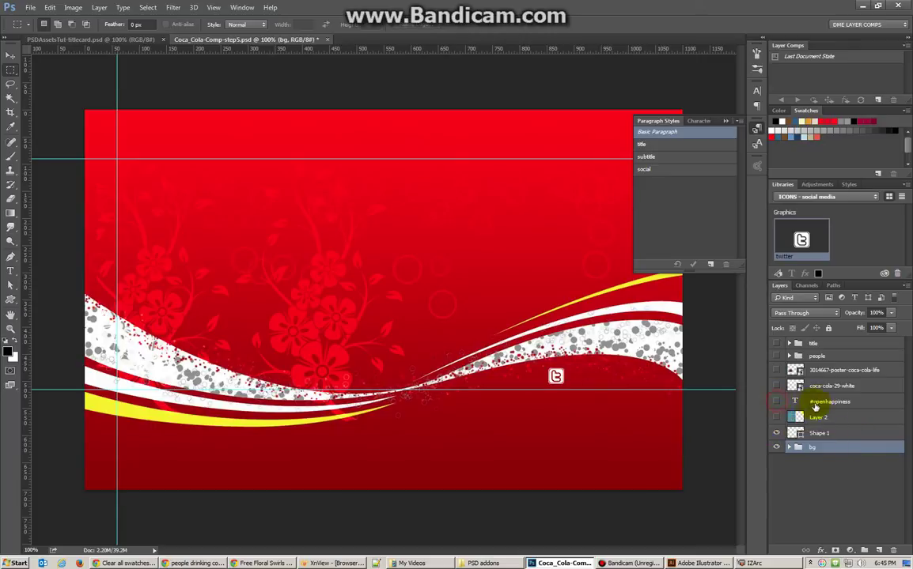
drag(839, 403, 819, 427)
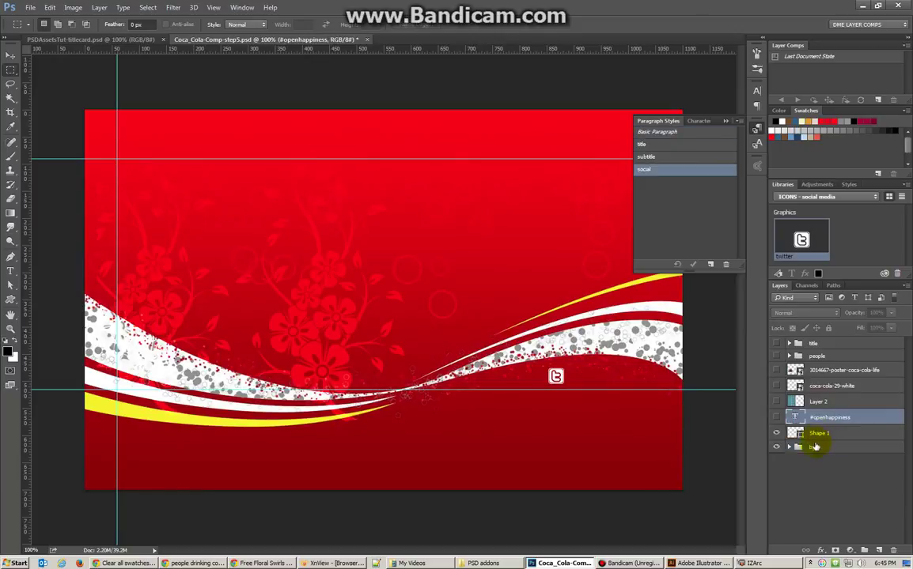
shift+click(820, 434)
key(ctrl+g)
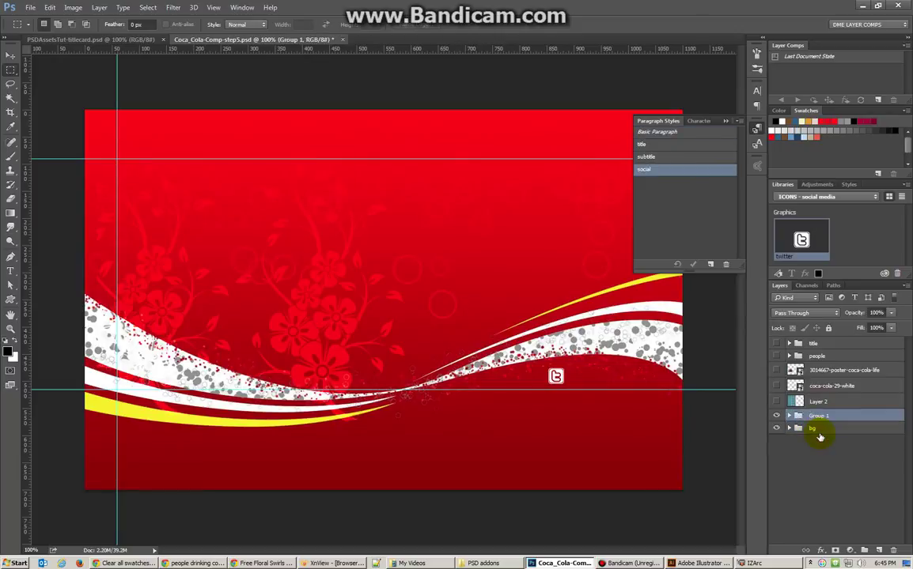
double_click(819, 419)
text(twi)
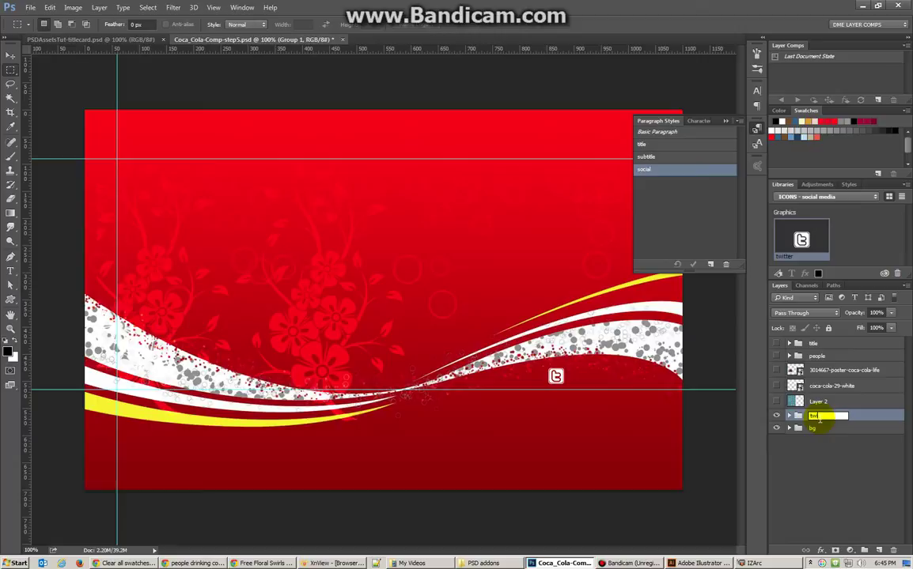
text(tter)
key(Return)
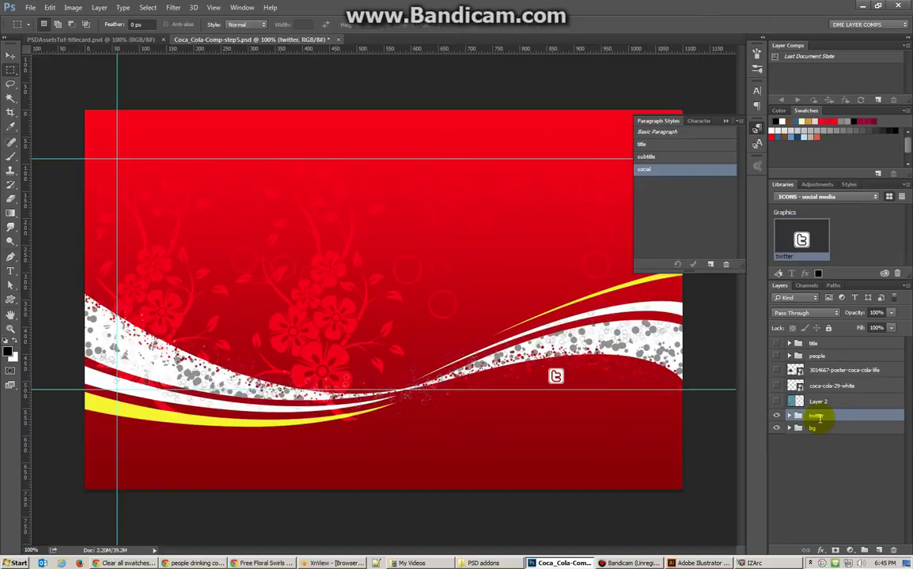
Try the polka-dot pattern layer on and off, leaving it hidden
click(776, 401)
click(776, 402)
click(775, 402)
click(776, 402)
click(776, 402)
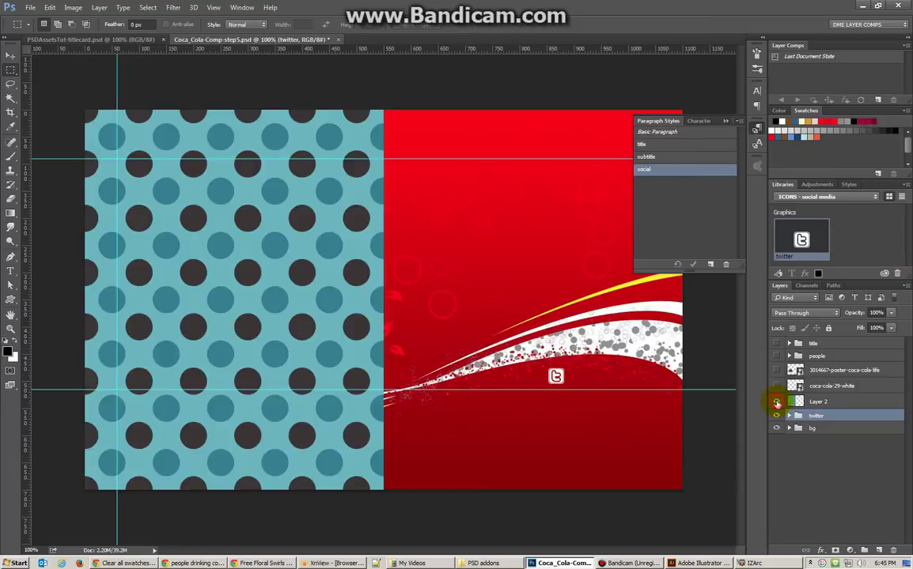
click(776, 402)
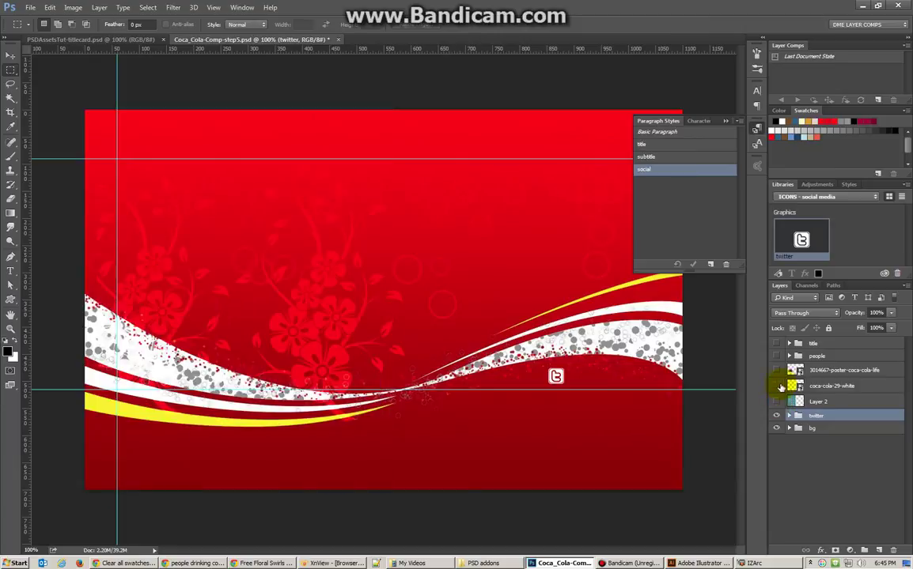
Show the Coca-Cola logo, four bottles, people photos and Open Happiness title layers
click(778, 386)
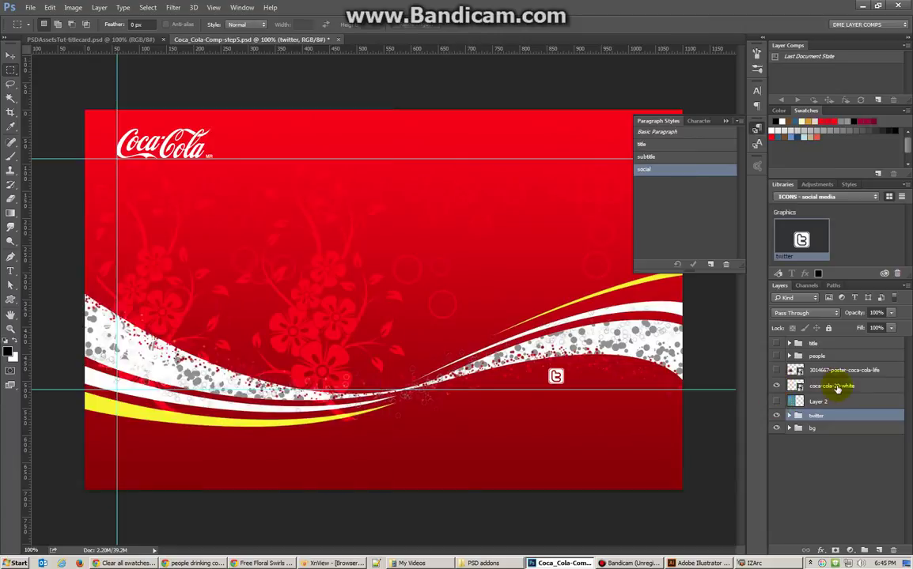
click(795, 386)
click(776, 372)
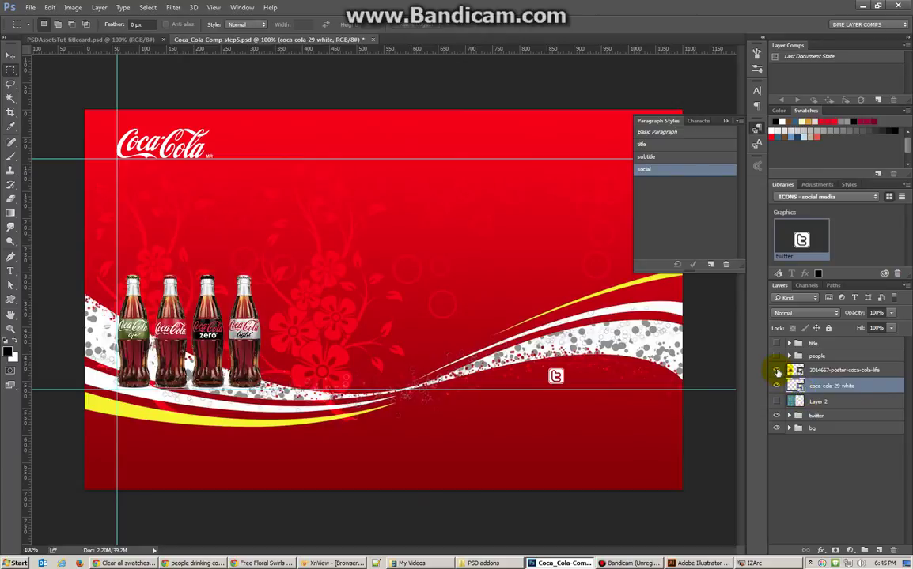
click(791, 371)
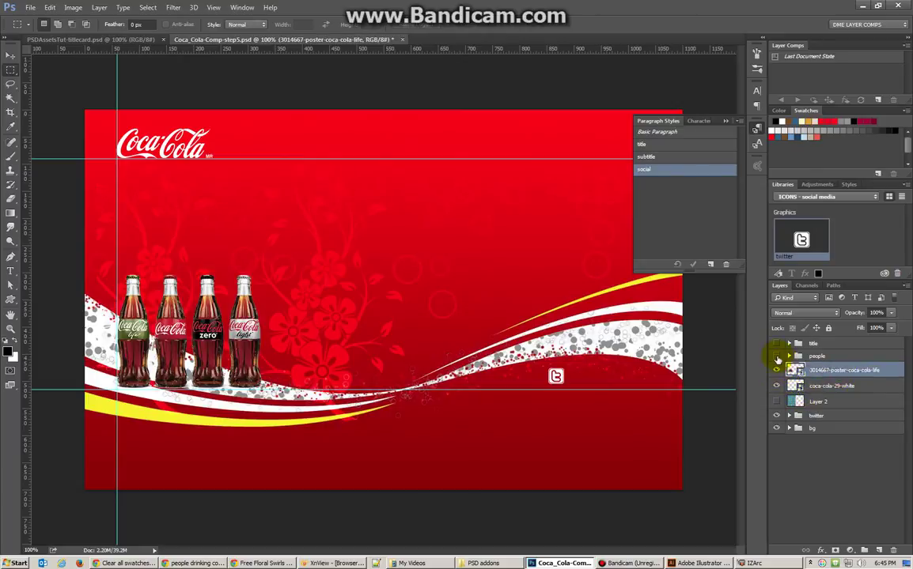
click(776, 356)
click(776, 343)
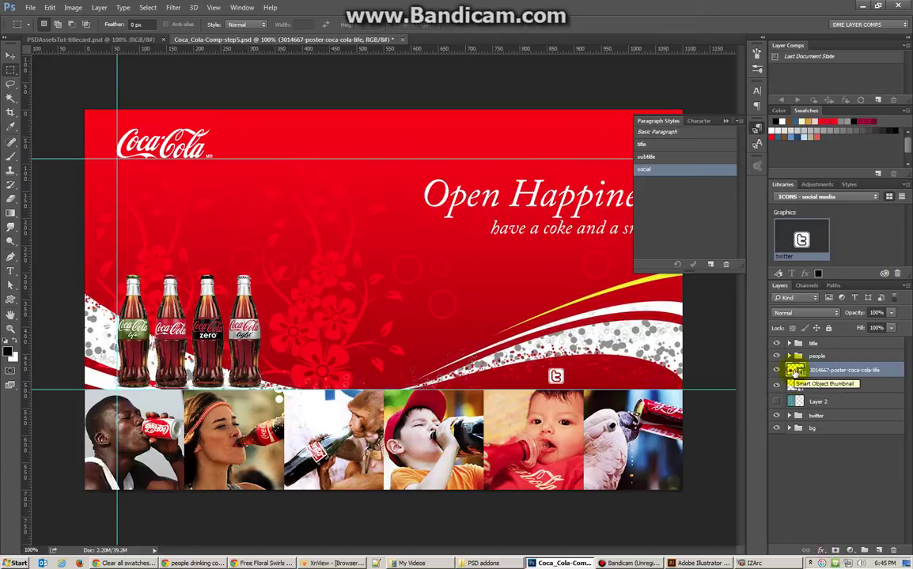
Zoom to 200% and mask the bottles layer to a rectangle around the Coca-Cola Life bottle
key(ctrl+plus)
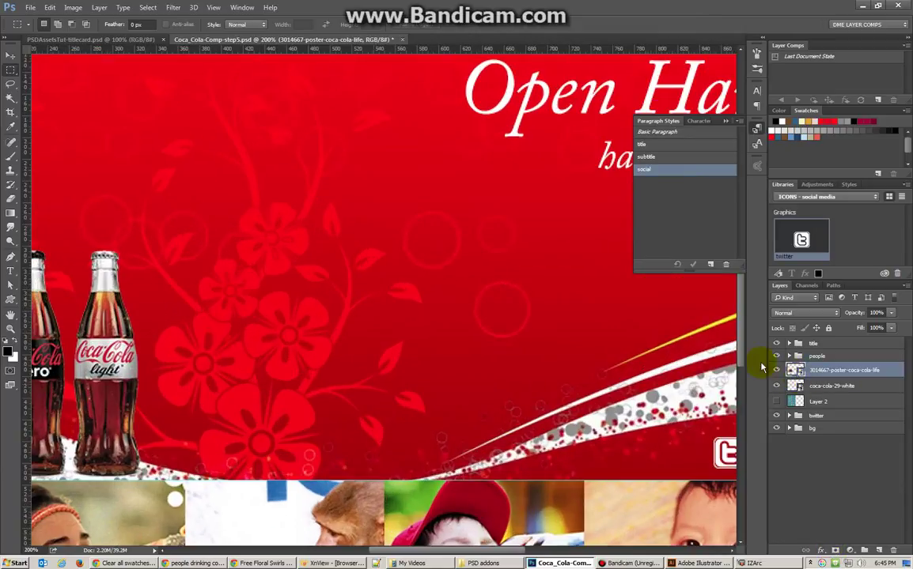
drag(111, 413, 624, 369)
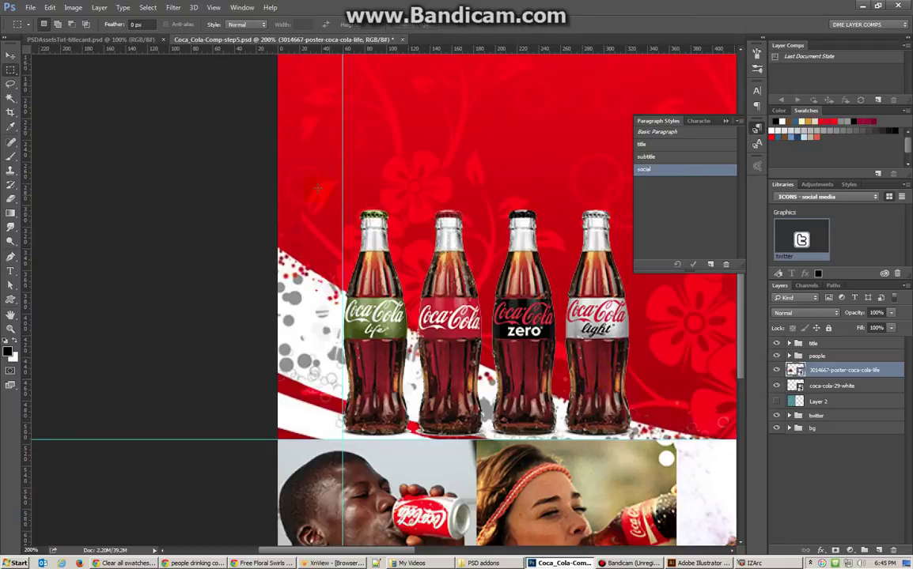
click(11, 69)
drag(335, 198, 413, 436)
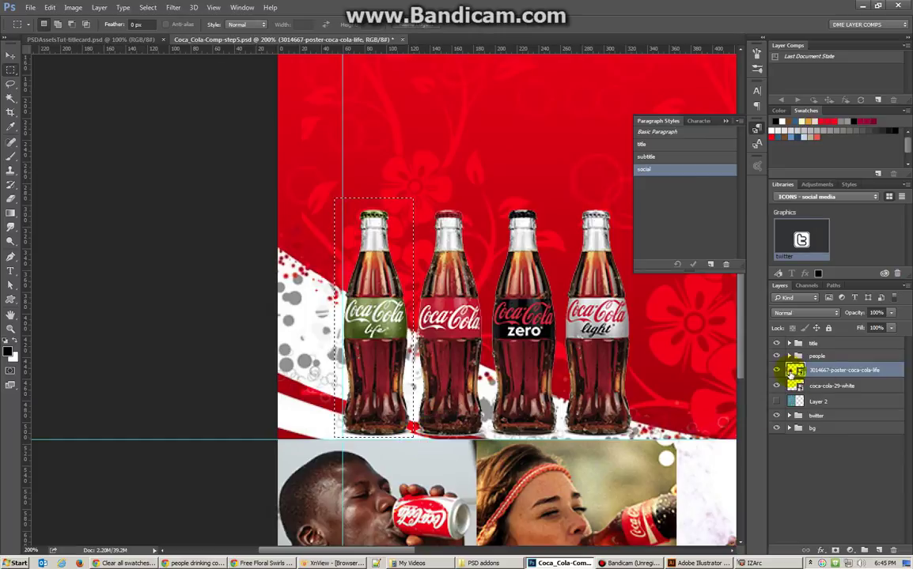
click(835, 550)
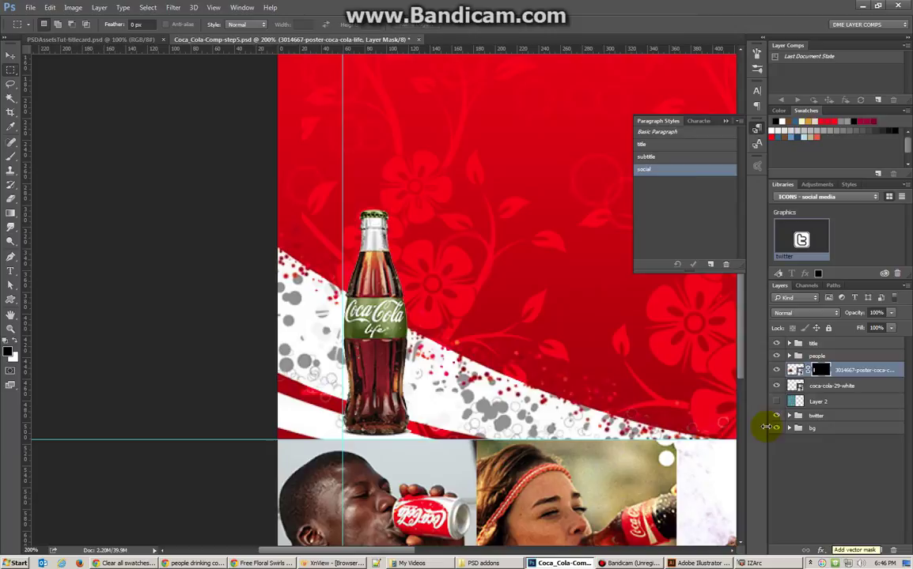
Duplicate the masked layer, shift its mask onto the classic bottle, and duplicate it again
key(ctrl+j)
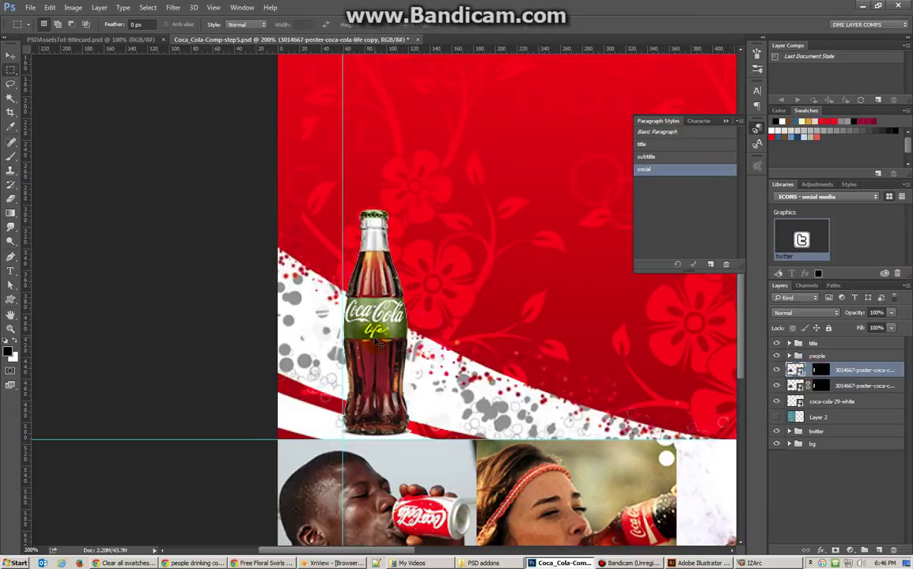
click(820, 370)
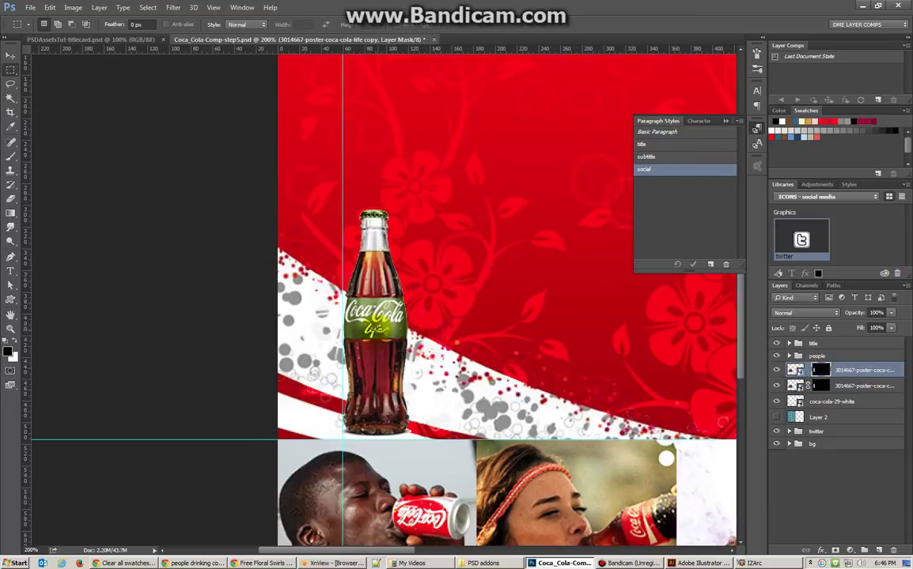
drag(370, 325, 453, 378)
click(776, 385)
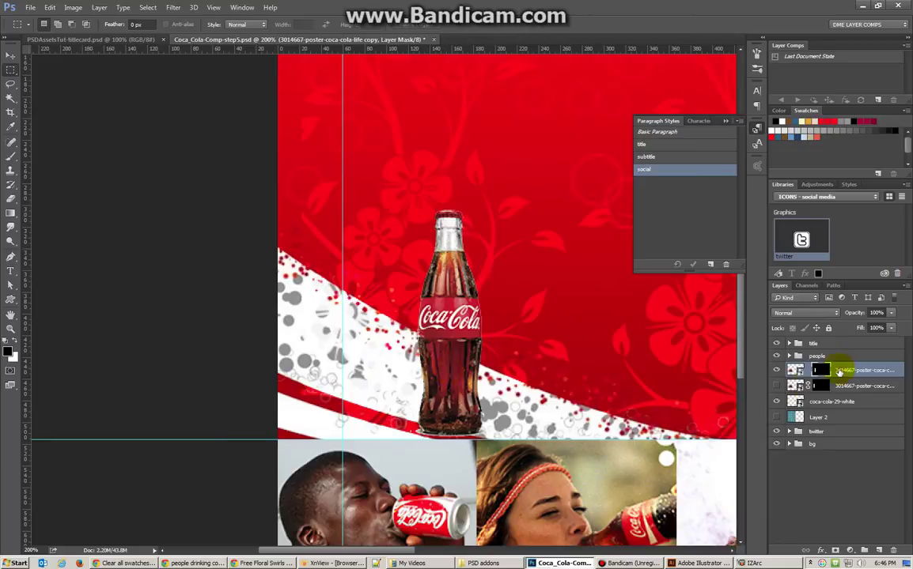
click(795, 371)
key(ctrl+j)
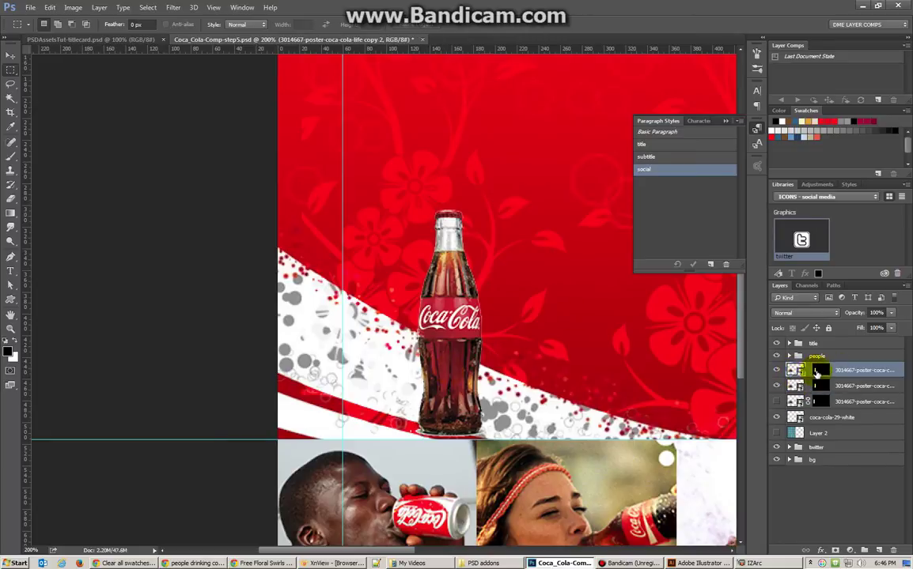
Shift the top copy's mask to reveal the Coke Zero bottle, hiding the classic bottle
click(819, 370)
drag(451, 340, 526, 369)
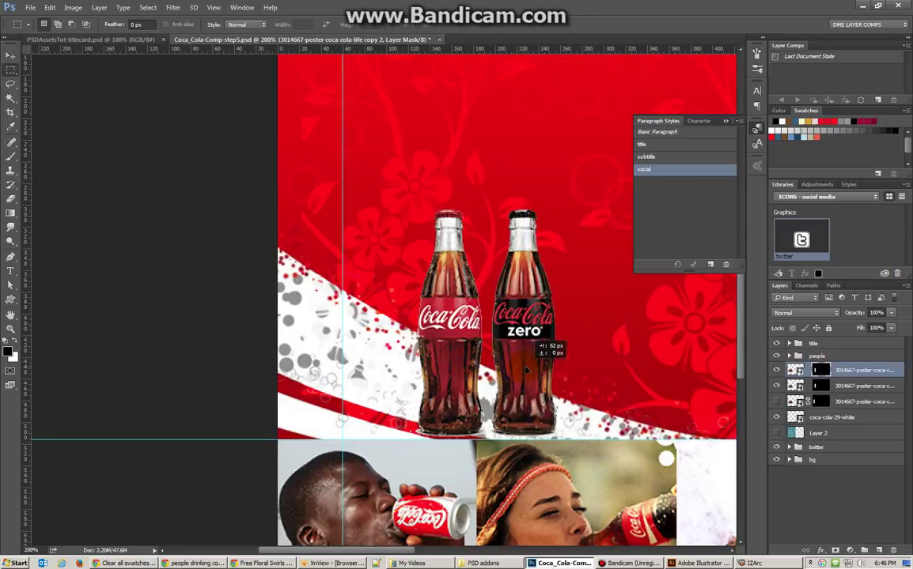
click(776, 386)
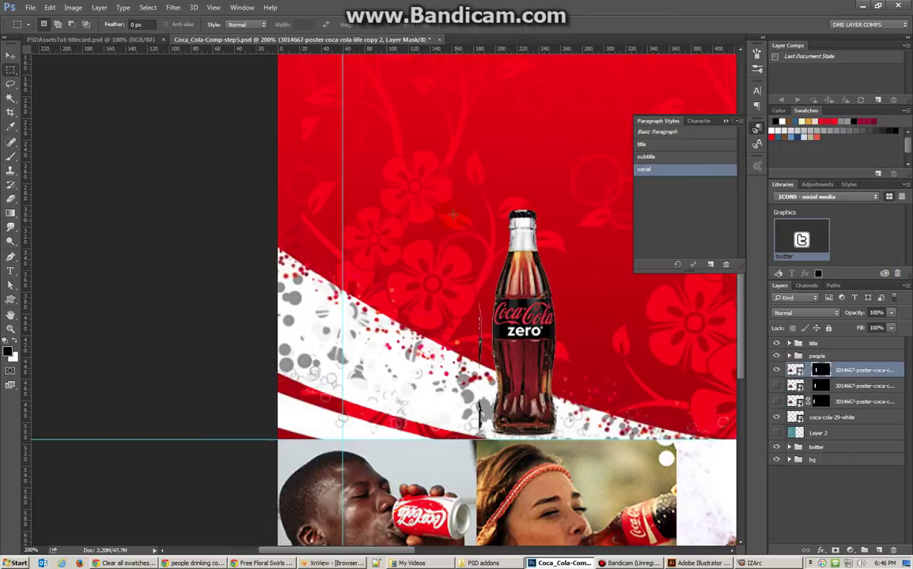
drag(491, 196, 440, 446)
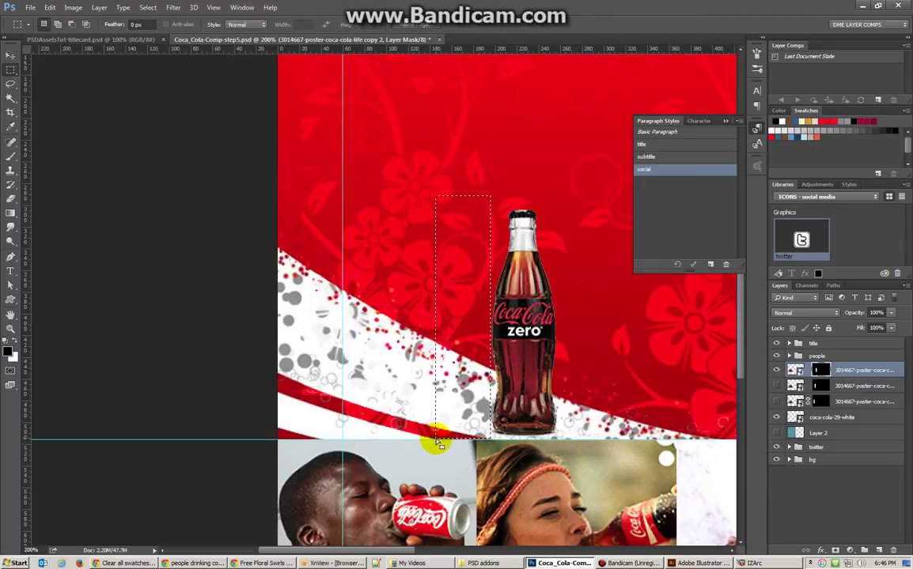
key(ctrl+d)
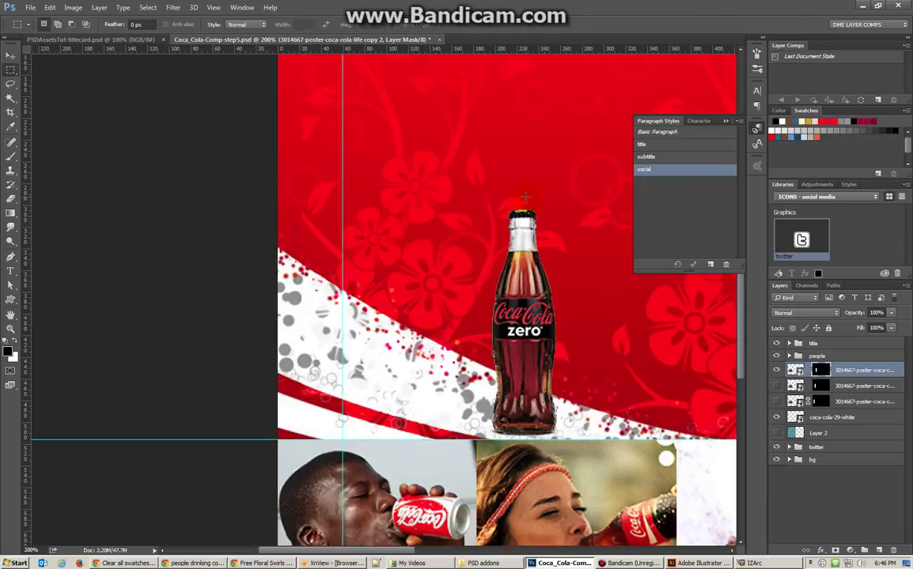
Move a bottle copy further right for the Coke Light bottle
click(793, 371)
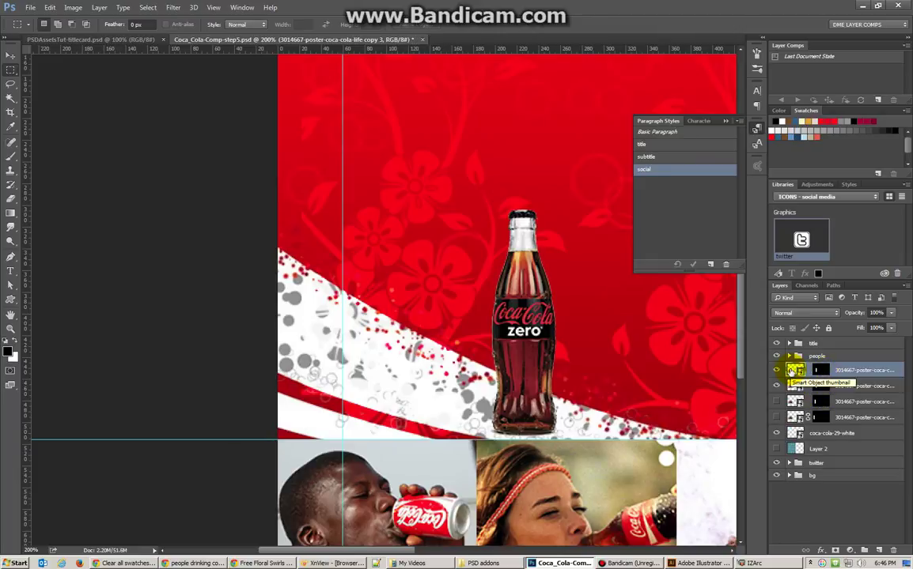
drag(519, 340, 563, 340)
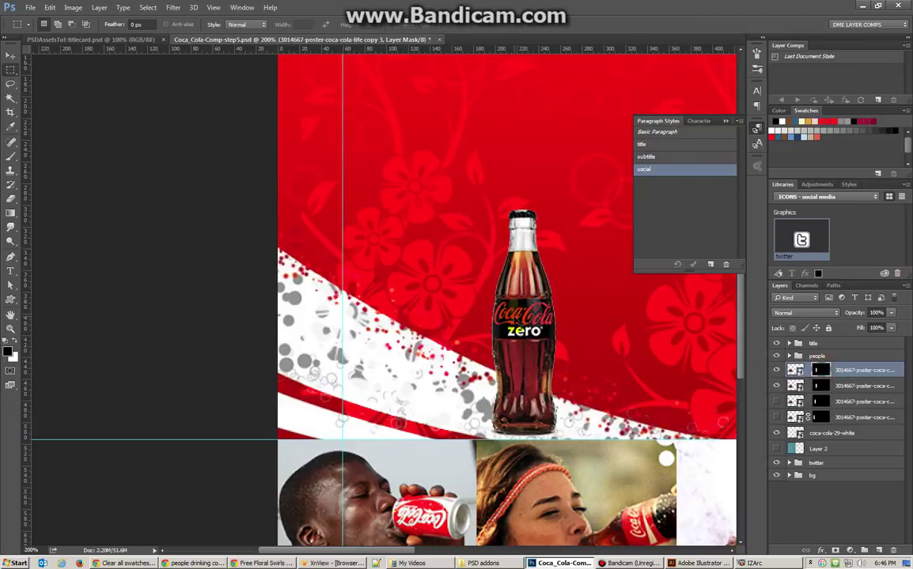
drag(522, 294, 601, 298)
Show all four bottle layers (Life, classic, Zero, light) and select them together
click(776, 386)
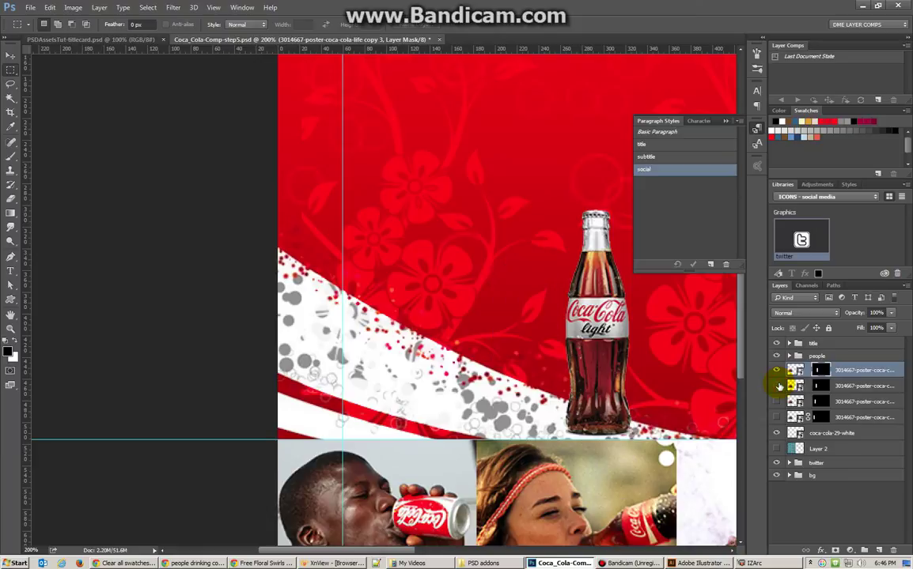
click(778, 386)
click(778, 386)
click(778, 386)
click(776, 402)
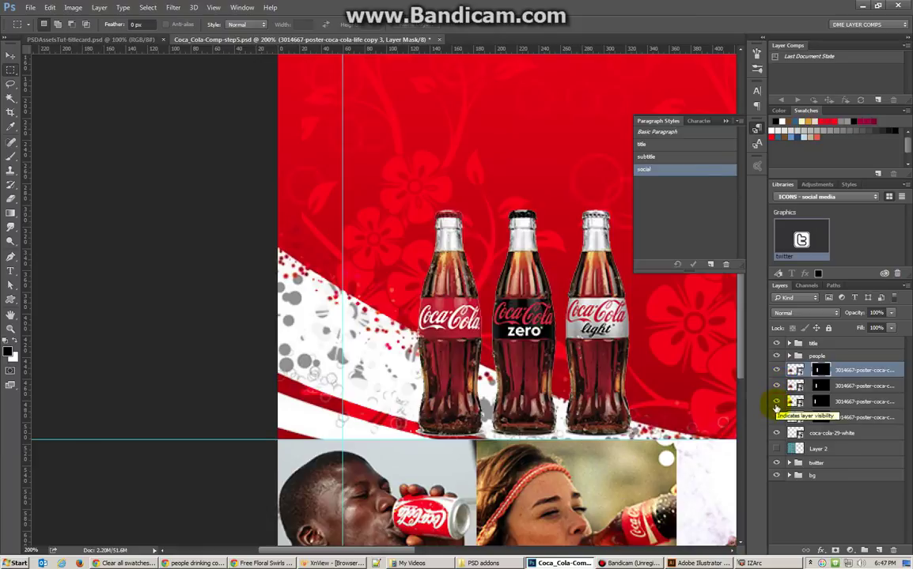
click(776, 418)
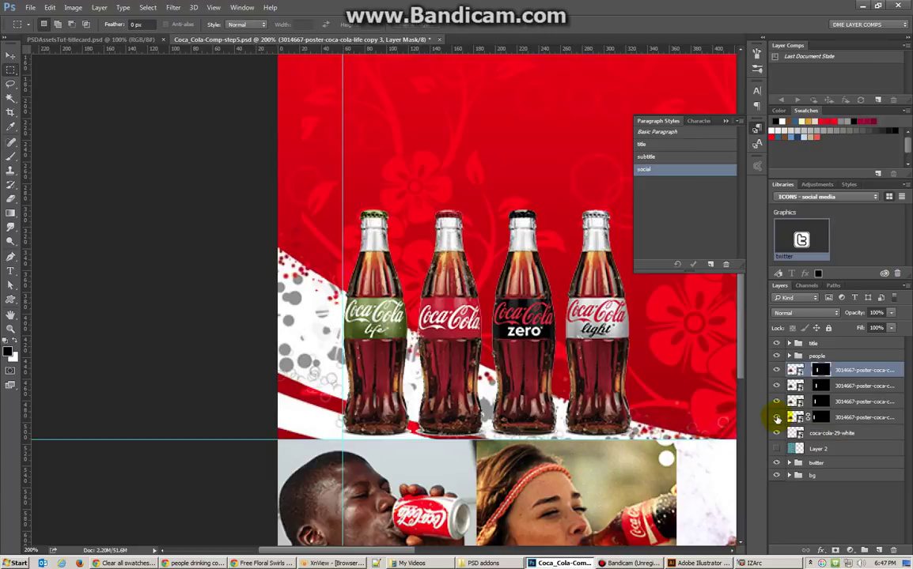
shift+click(793, 417)
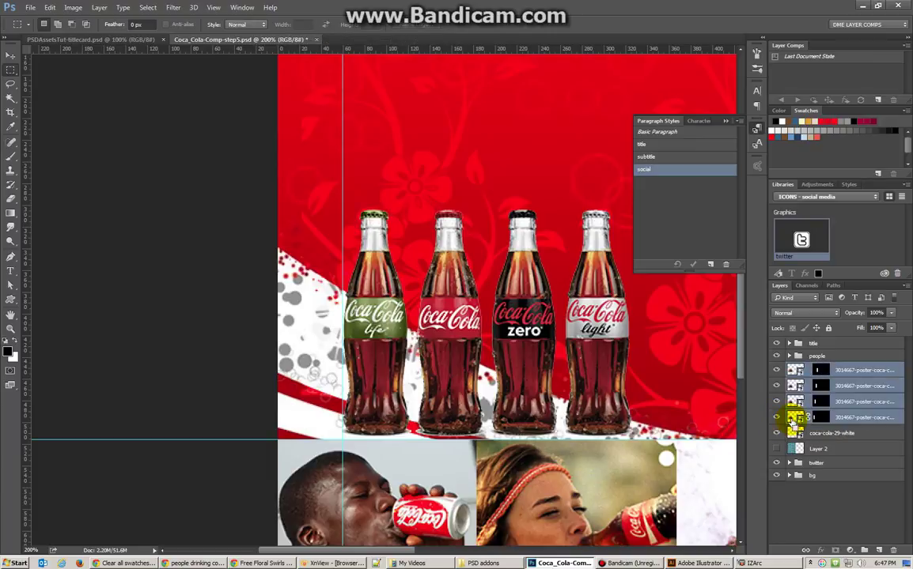
Group the four bottle layers as 'bottles' and zoom out to the whole card
key(ctrl+g)
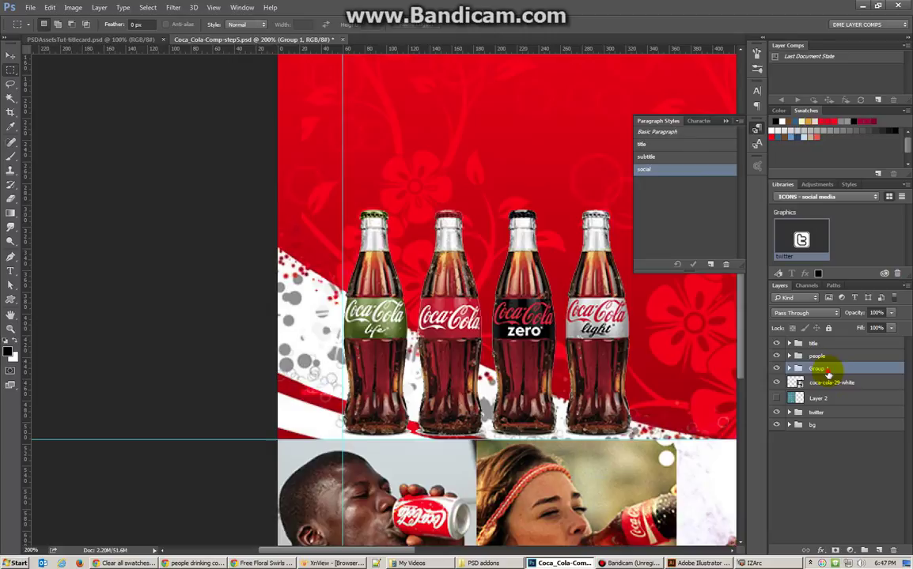
double_click(838, 369)
text(bottles)
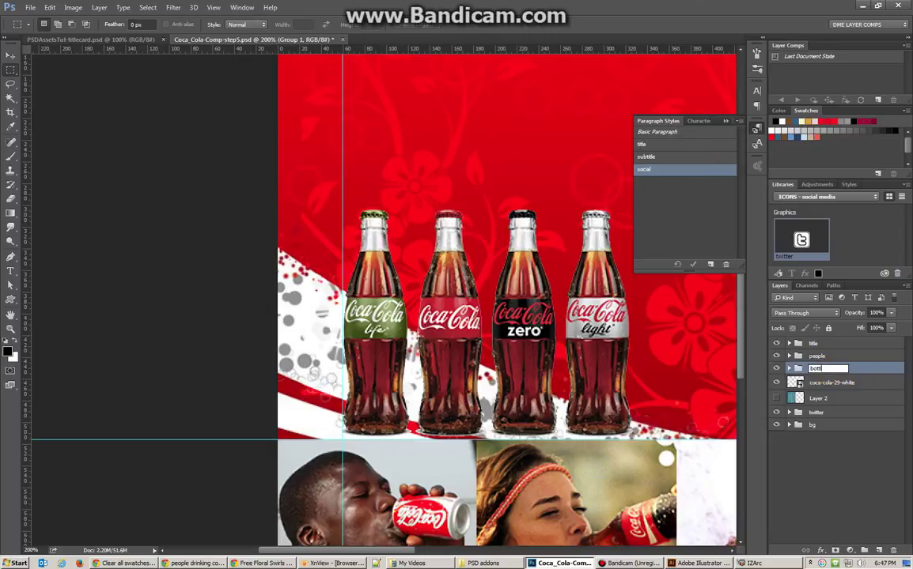
key(Return)
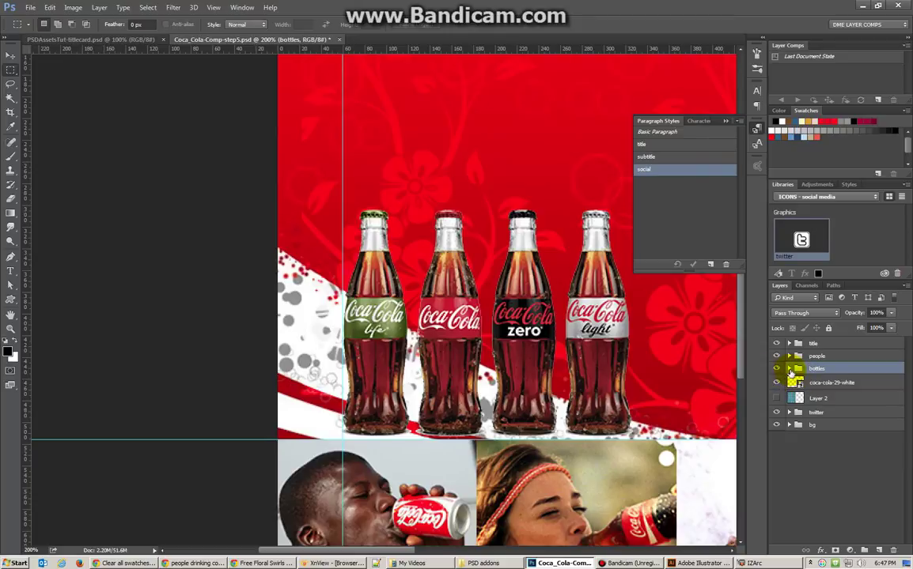
key(ctrl+minus)
key(ctrl+minus)
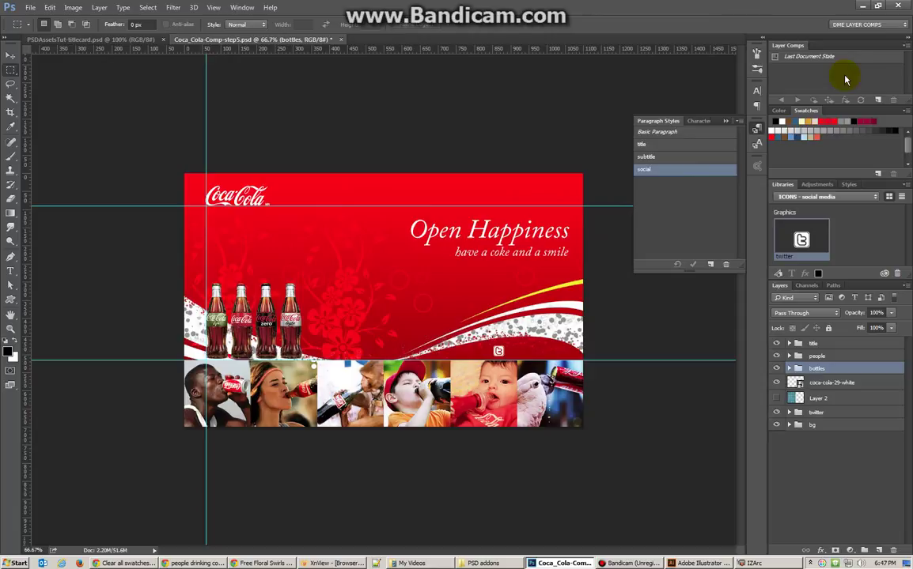
Create a new layer comp named comp1 from the current layout
click(878, 102)
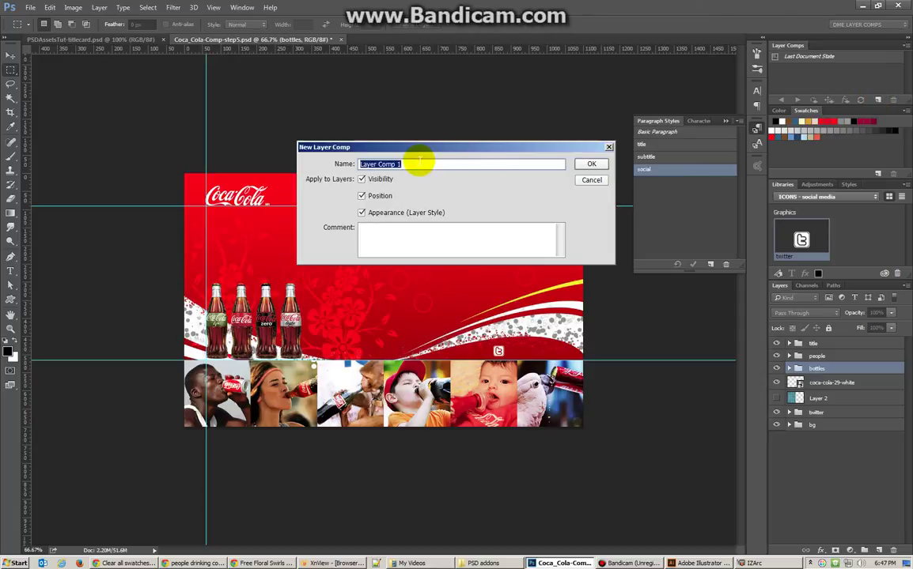
text(comp1)
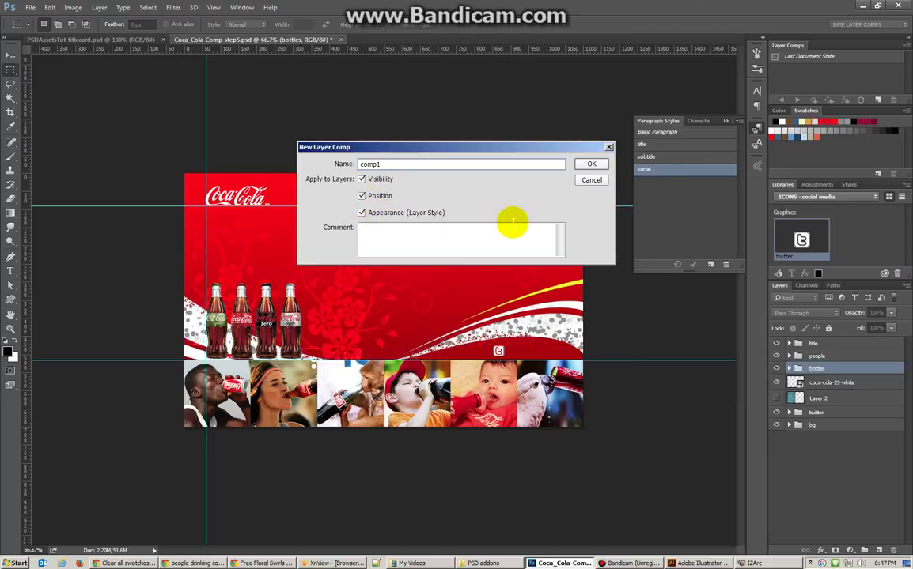
click(589, 165)
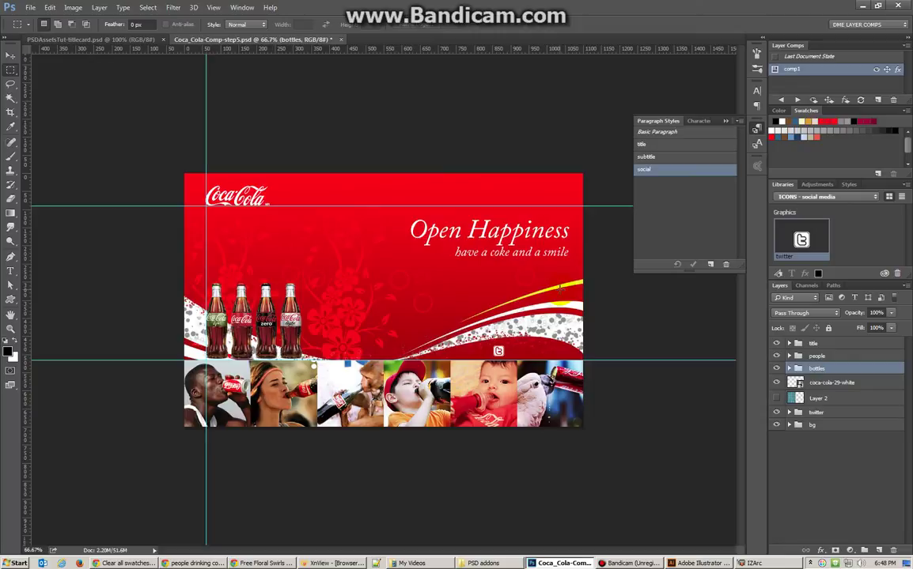
Expand the title group and briefly toggle the subtitle layer's visibility
click(789, 345)
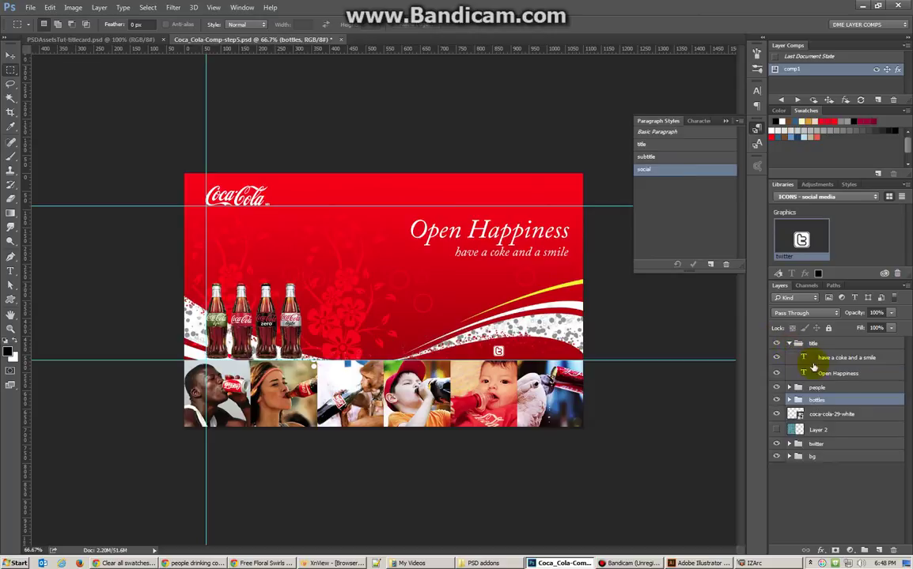
click(825, 357)
click(776, 358)
click(776, 357)
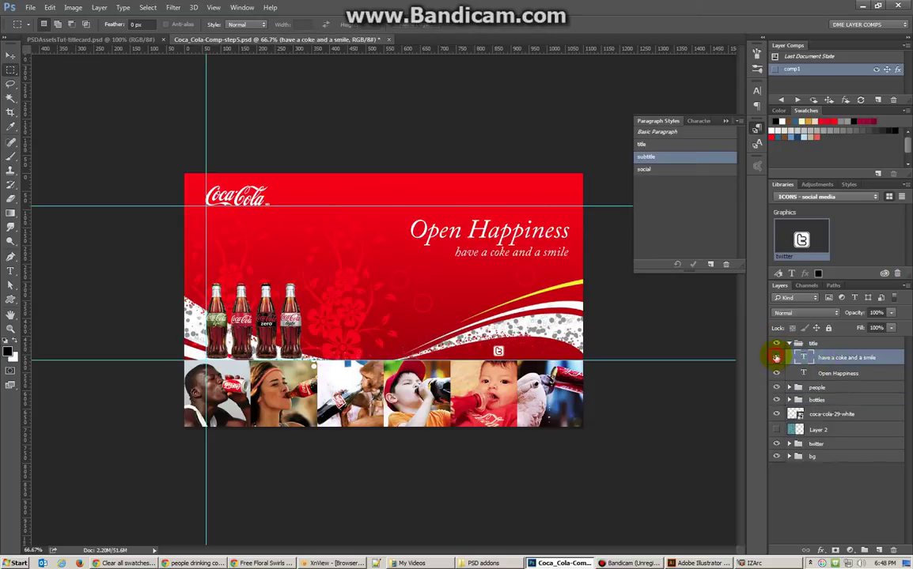
Give the Open Happiness text a Color Overlay sampled from the yellow swoosh (#fff60b)
click(835, 377)
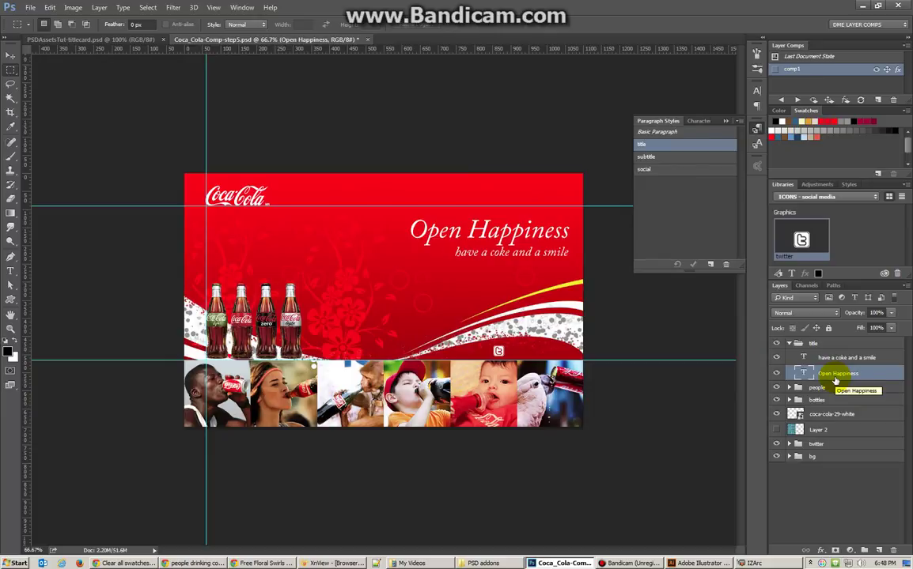
double_click(866, 373)
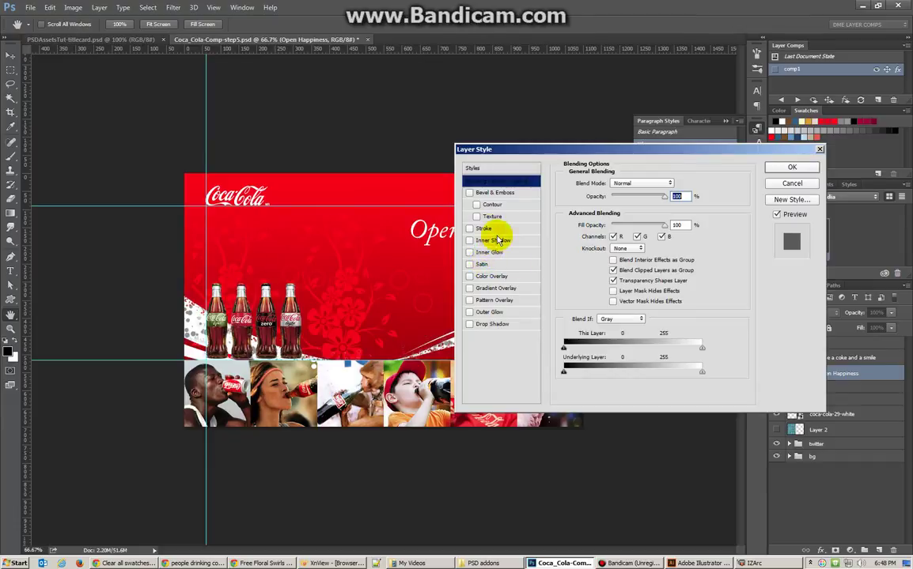
click(485, 276)
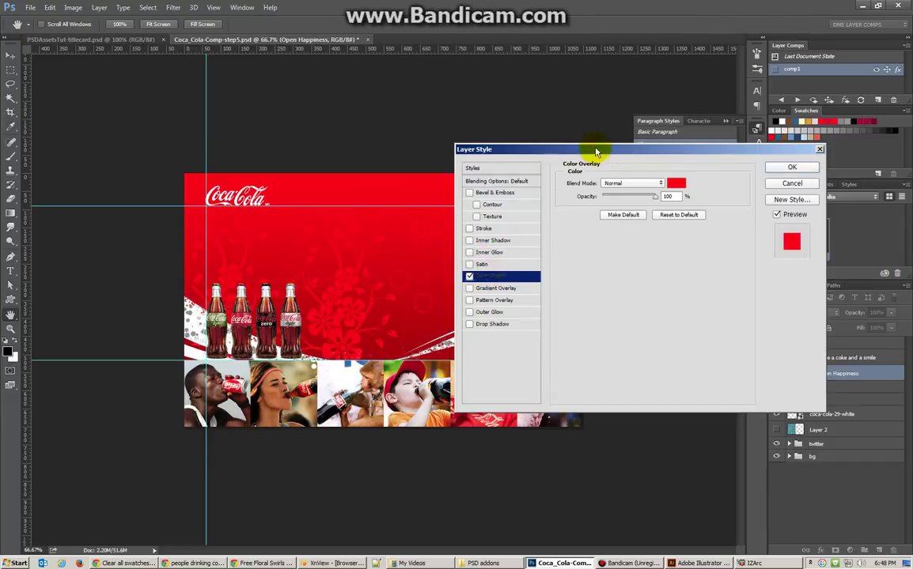
drag(596, 152, 345, 355)
click(428, 388)
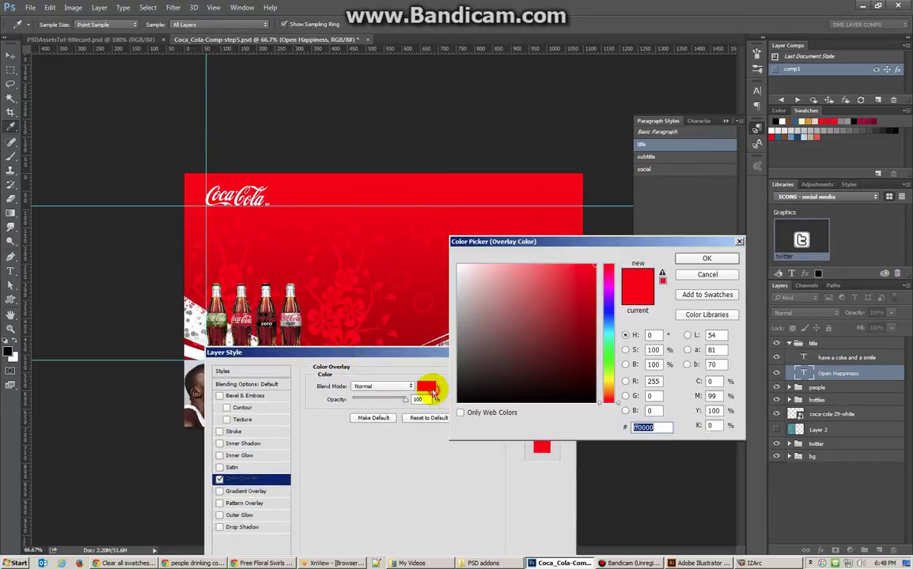
drag(565, 242, 561, 357)
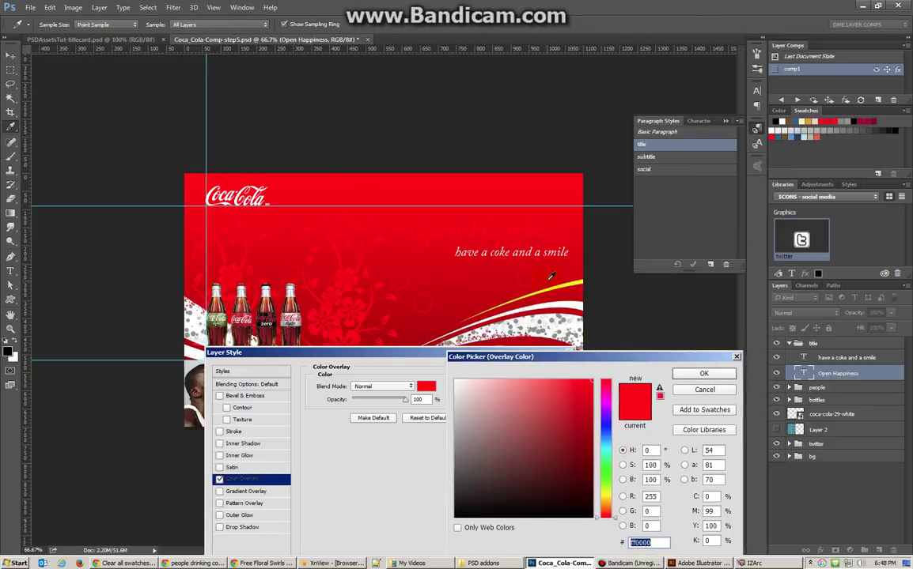
click(575, 280)
click(704, 373)
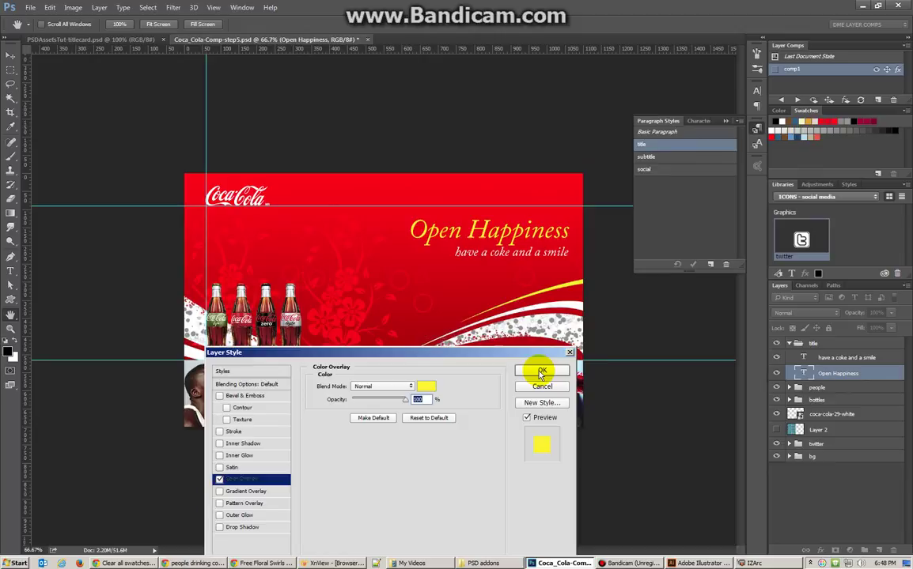
click(536, 373)
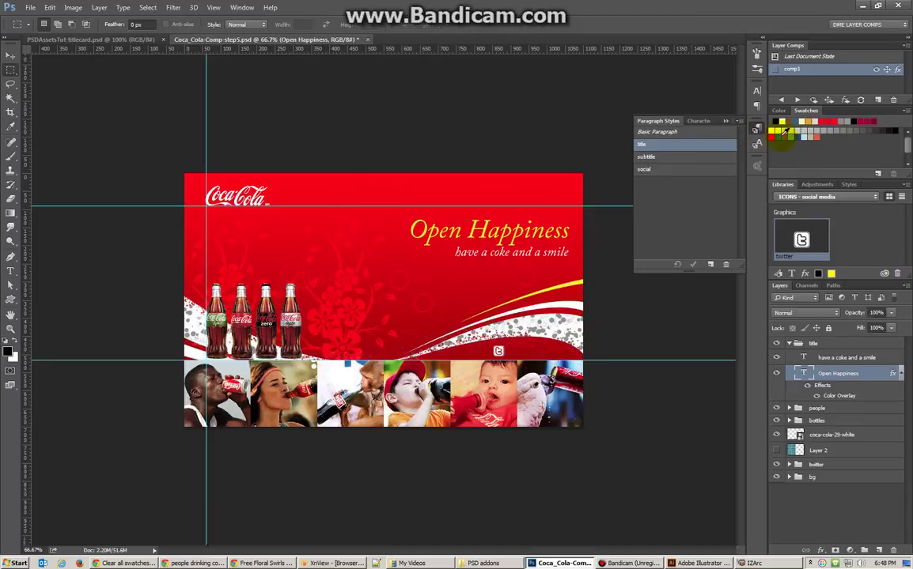
Eyedrop the swoosh's yellow and save it as a new swatch
click(831, 155)
click(550, 192)
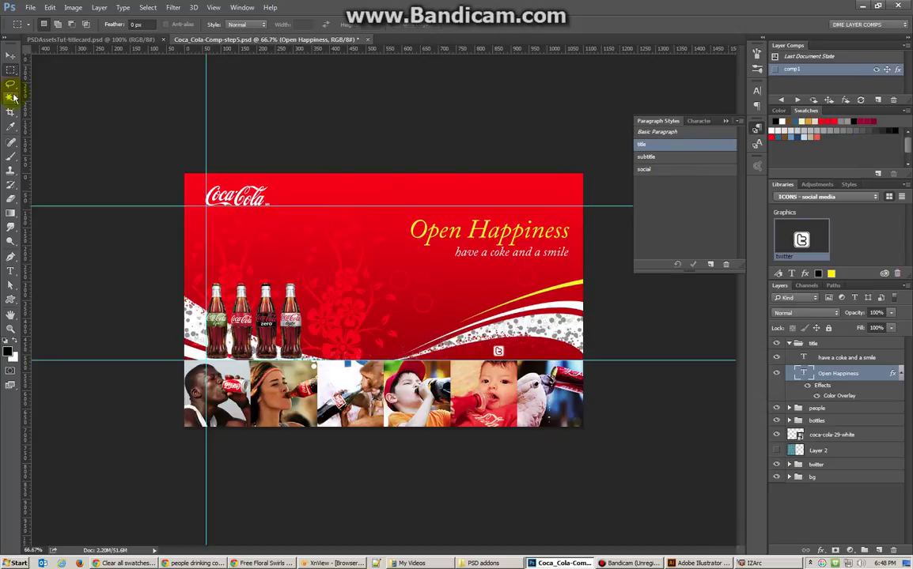
click(10, 127)
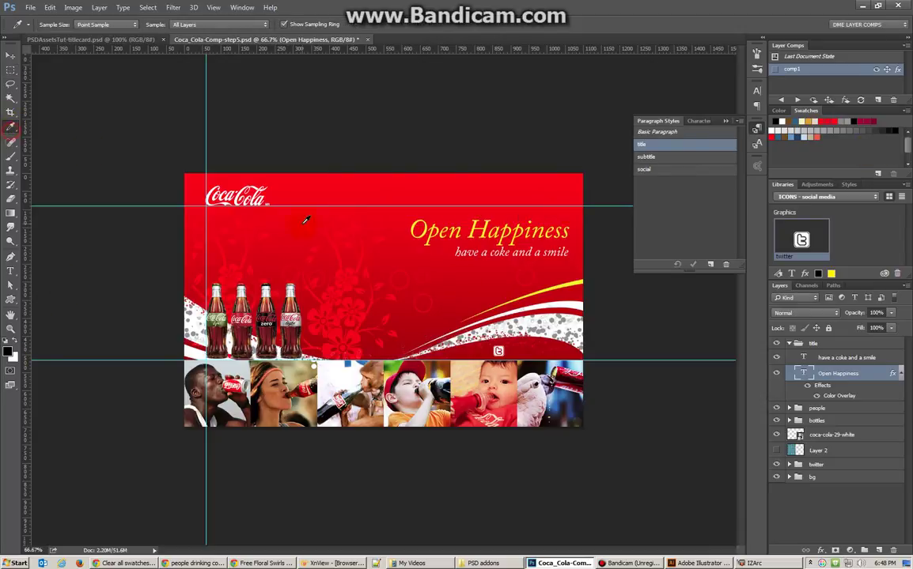
click(581, 280)
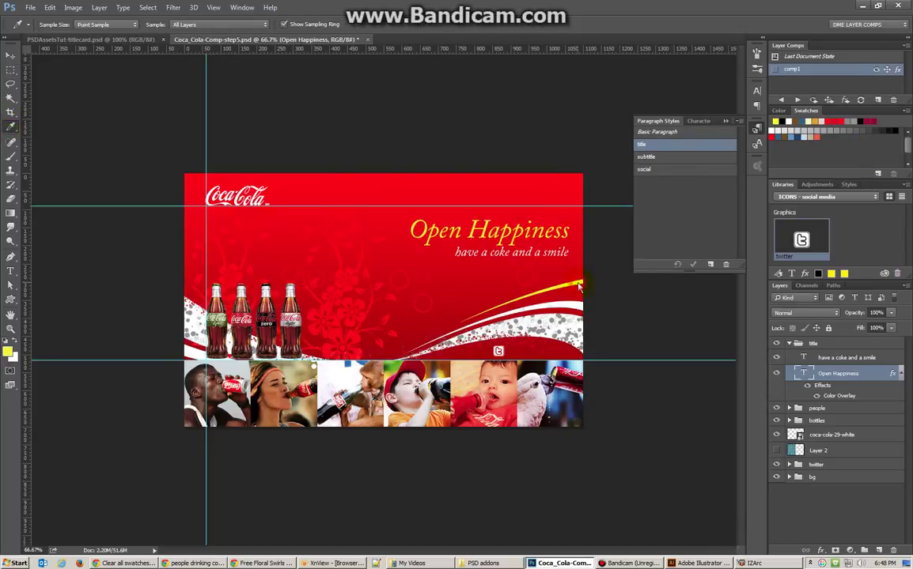
click(848, 157)
click(549, 185)
Toggle the Open Happiness title's visibility to compare, then apply comp1
click(776, 373)
click(776, 373)
click(776, 375)
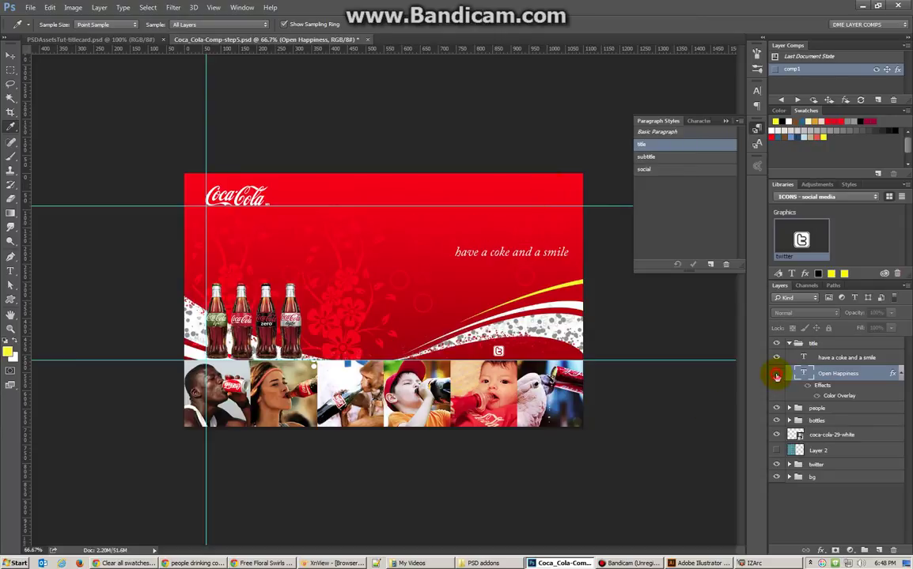
click(776, 375)
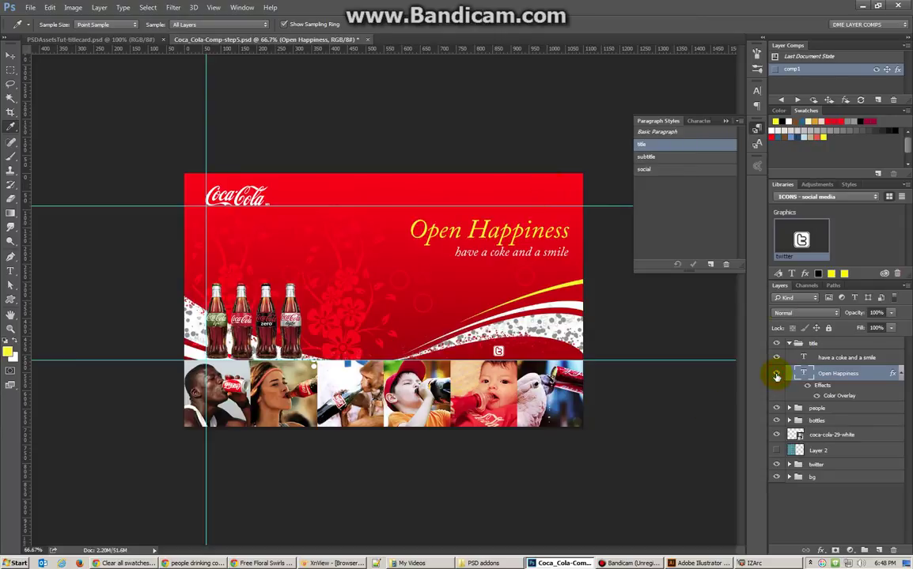
click(776, 70)
Create a layer comp named comp2 and switch between comp1 and comp2
click(877, 100)
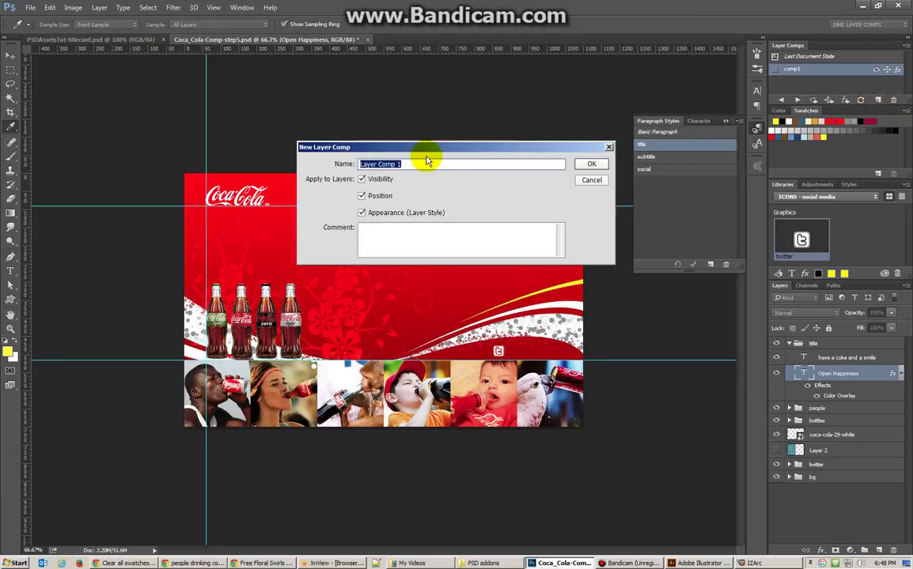
text(comp2)
key(Return)
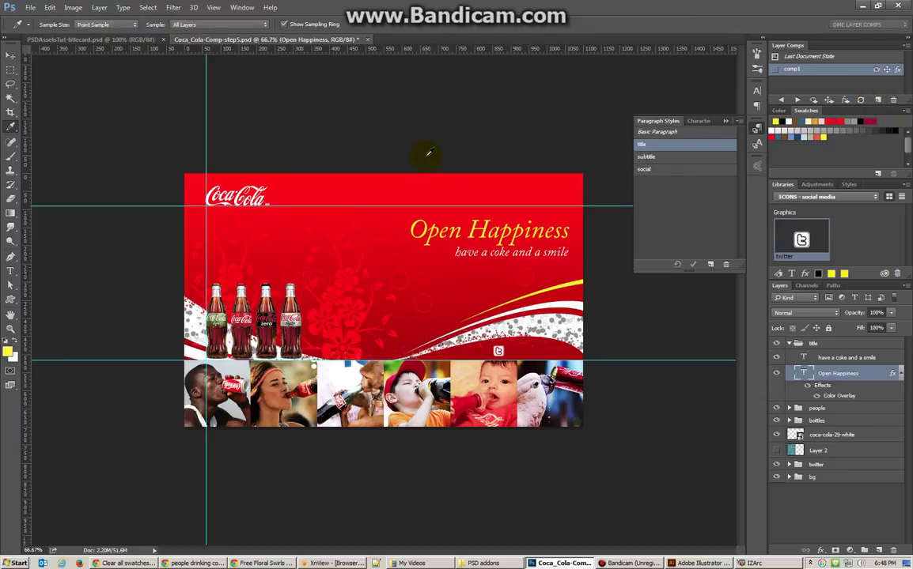
click(776, 70)
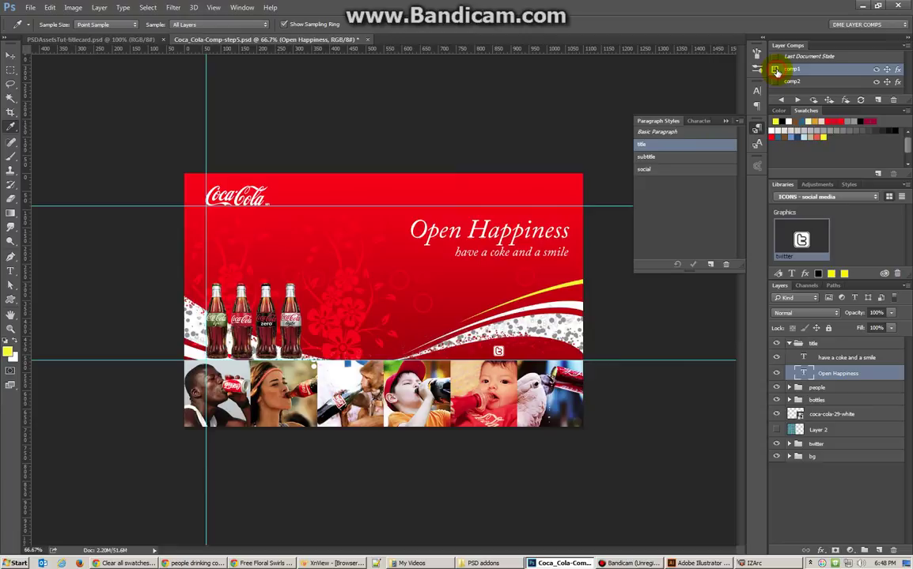
click(775, 82)
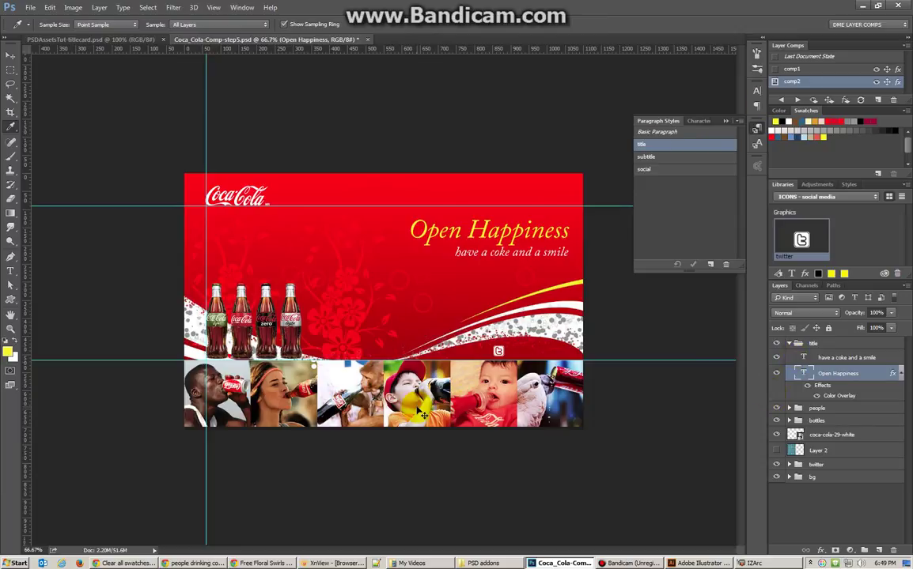
Shift the Open Happiness title group left, beside the bottles
drag(421, 415, 380, 371)
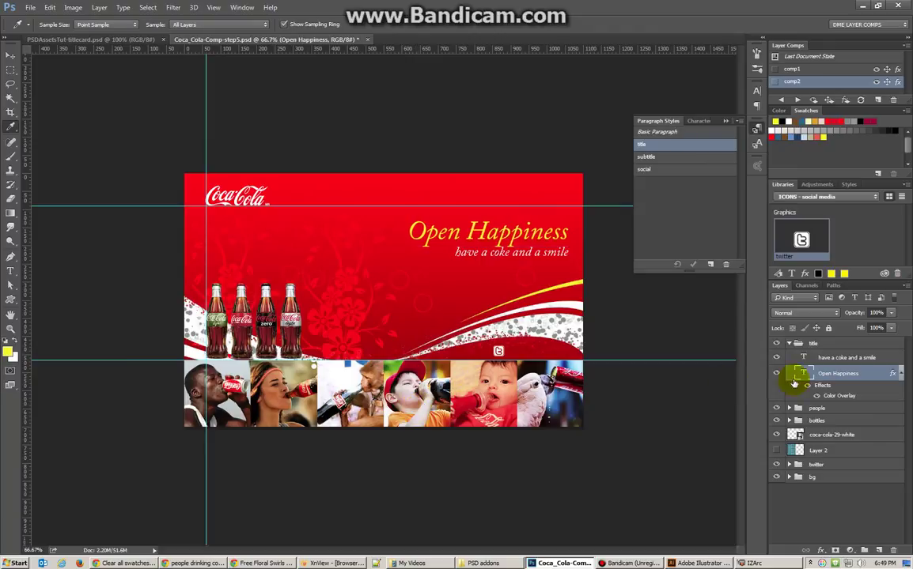
click(798, 344)
drag(506, 237, 406, 316)
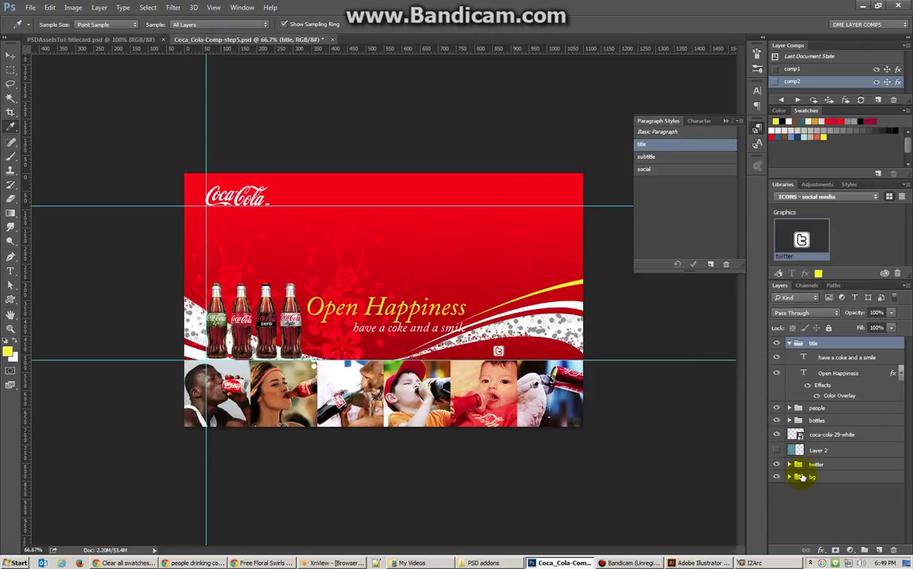
Move the people photo strip to the top of the card
click(801, 477)
click(791, 408)
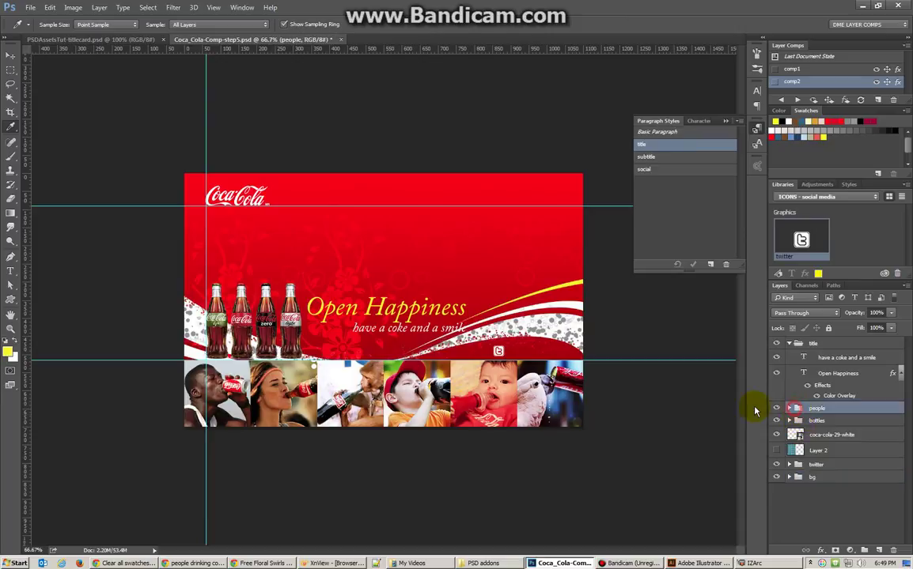
click(11, 57)
drag(329, 356, 363, 213)
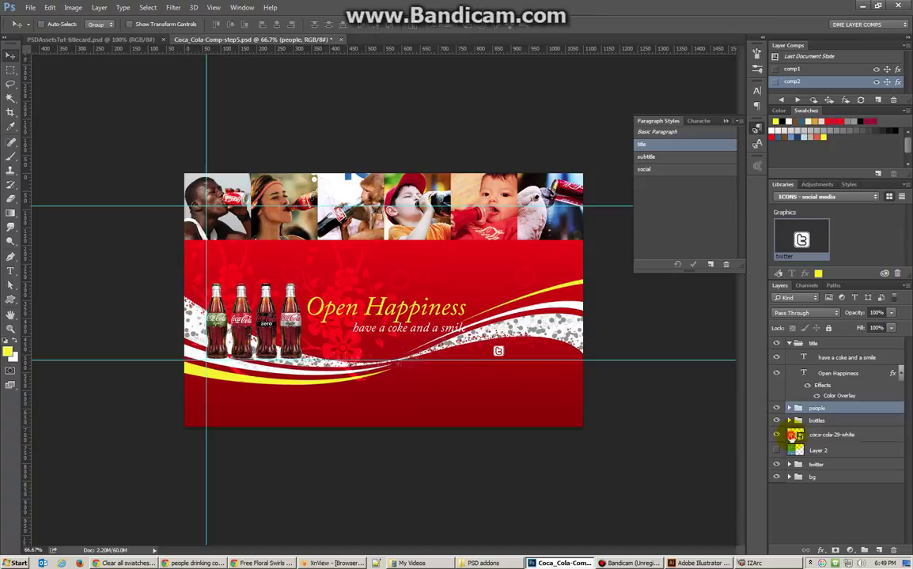
Nudge the bottles slightly and move the white Coca-Cola logo to the lower right
click(791, 435)
drag(292, 335, 295, 340)
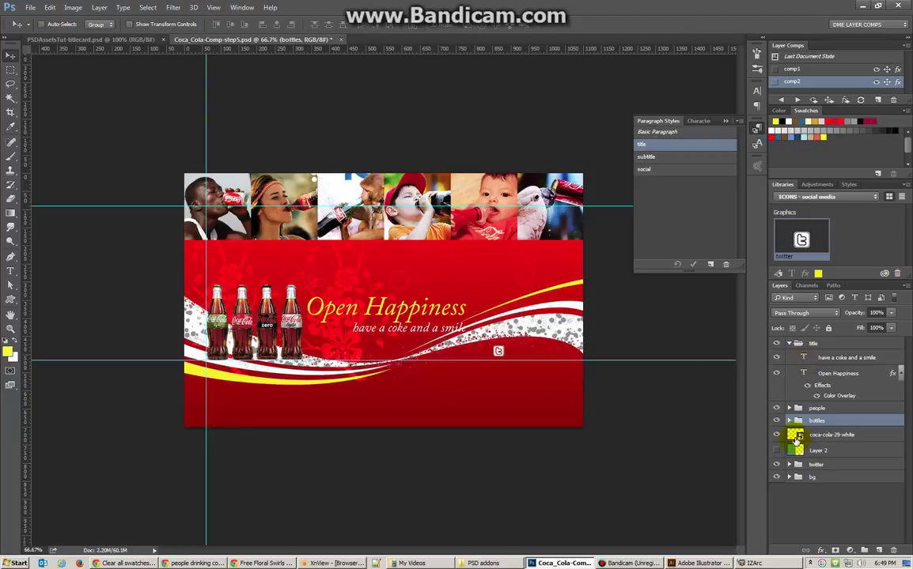
click(791, 437)
drag(265, 271, 528, 456)
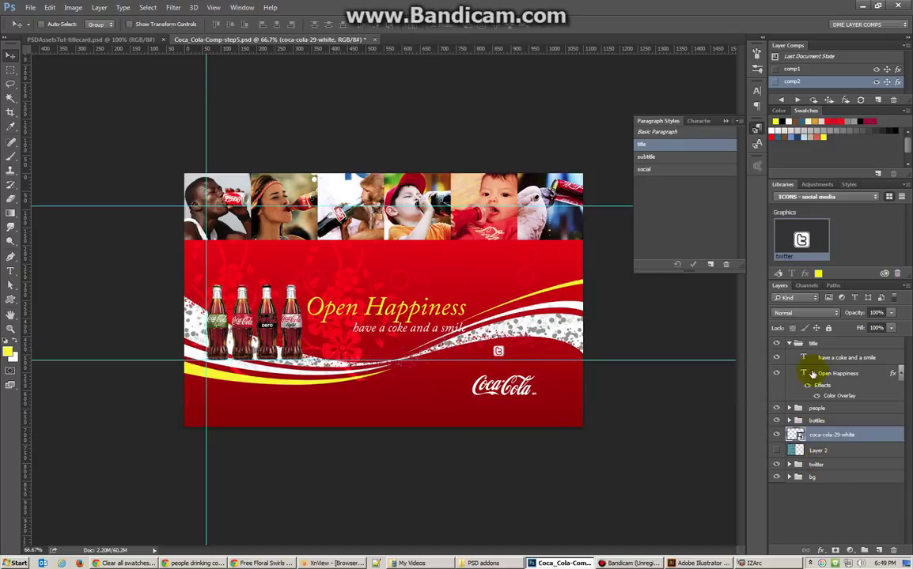
Expand the twitter group and move the title group up toward the card's centre
click(789, 464)
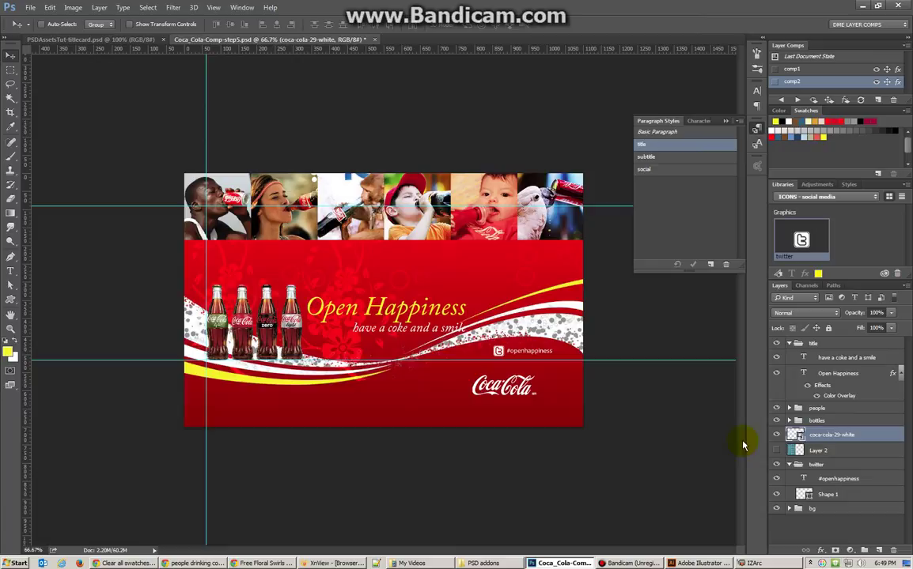
click(813, 343)
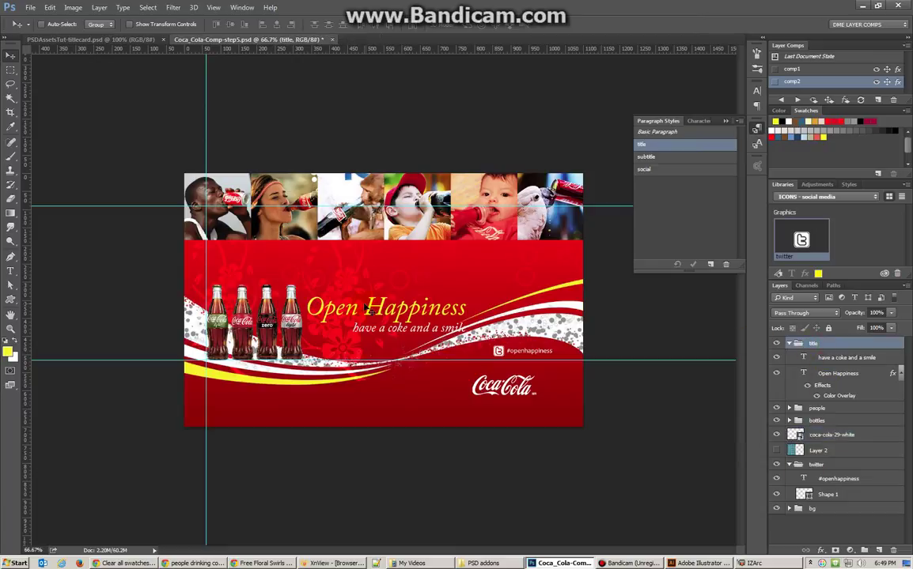
drag(371, 308, 423, 263)
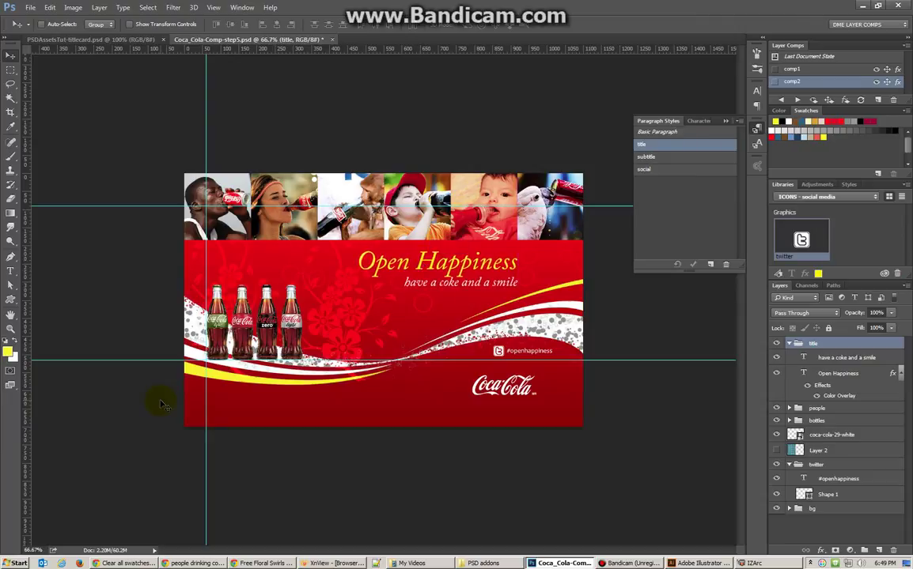
Create a new layer comp named comp3
click(877, 99)
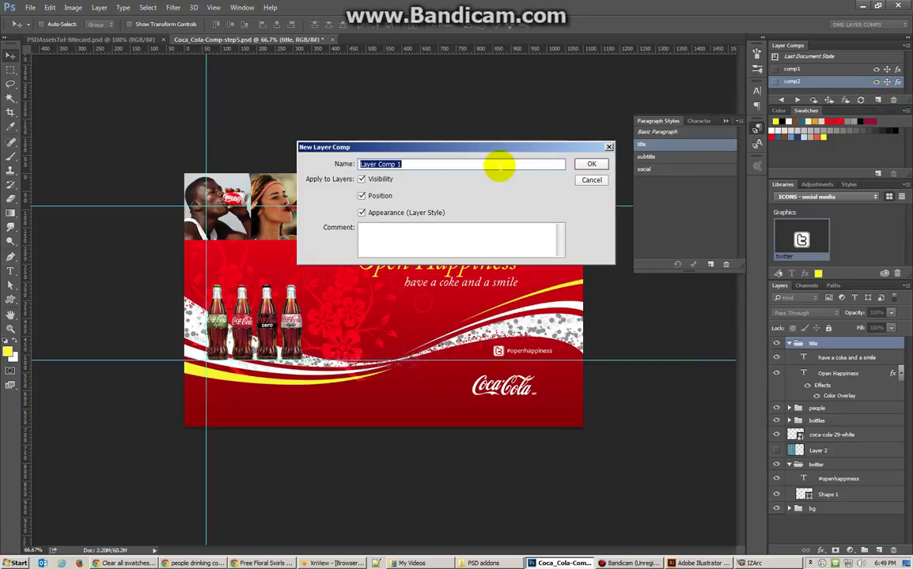
text(comp3)
click(591, 164)
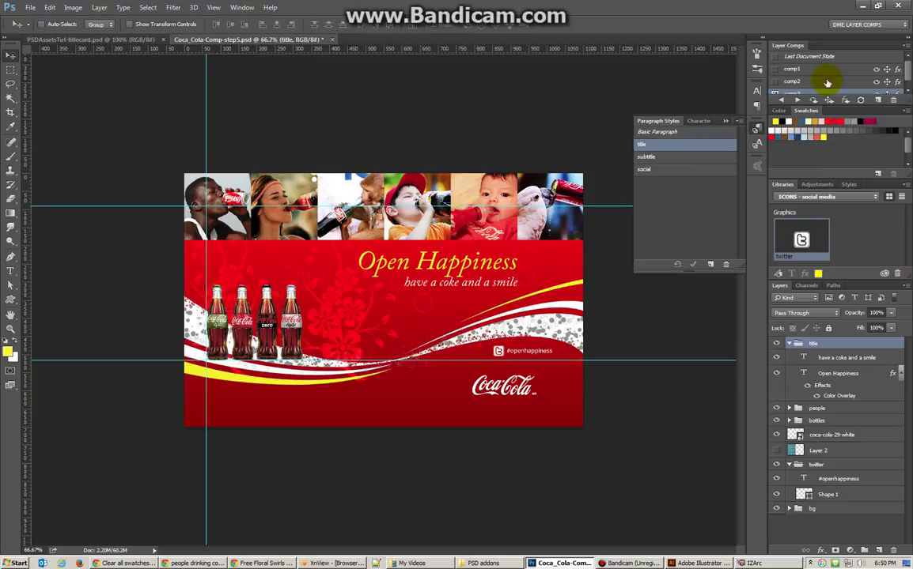
Preview comp2, comp1 and comp3, then enlarge the Layer Comps list to show comp3
click(776, 82)
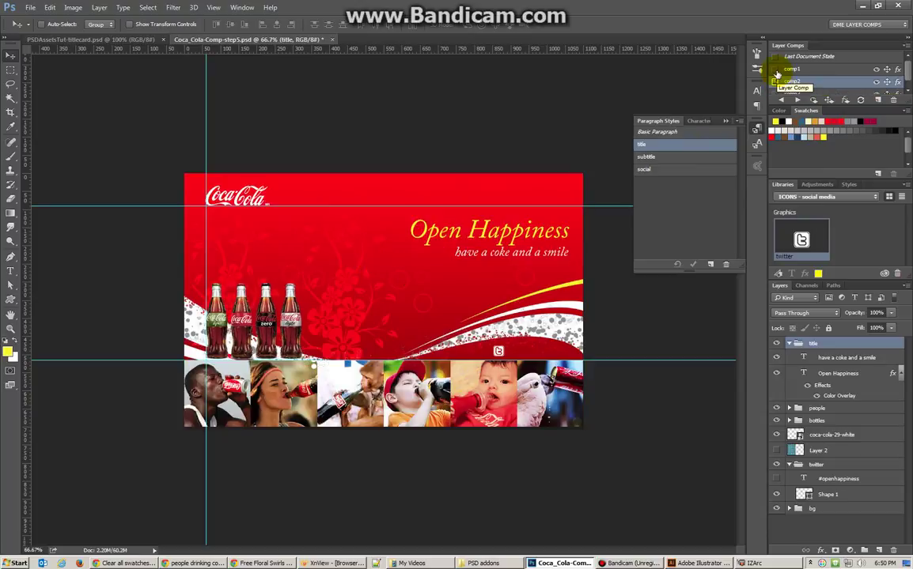
click(776, 70)
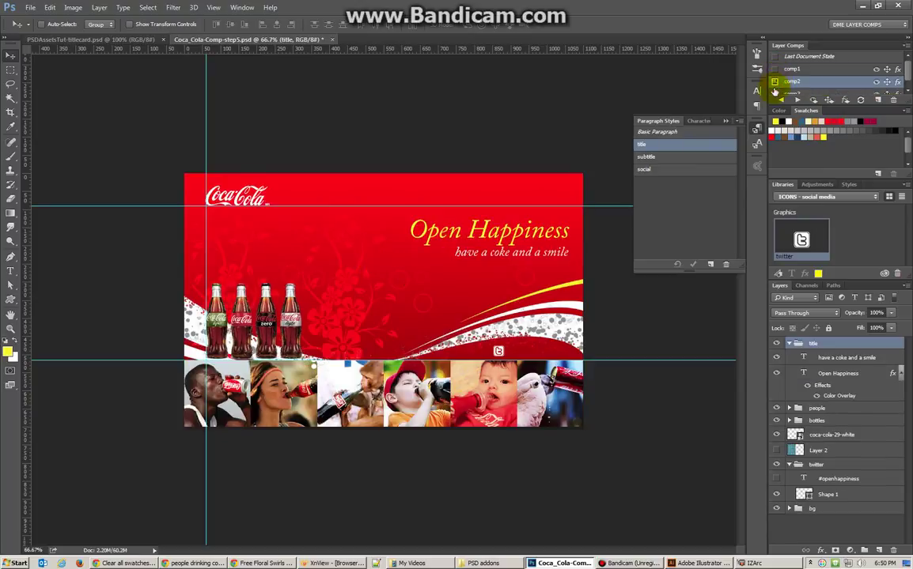
click(776, 88)
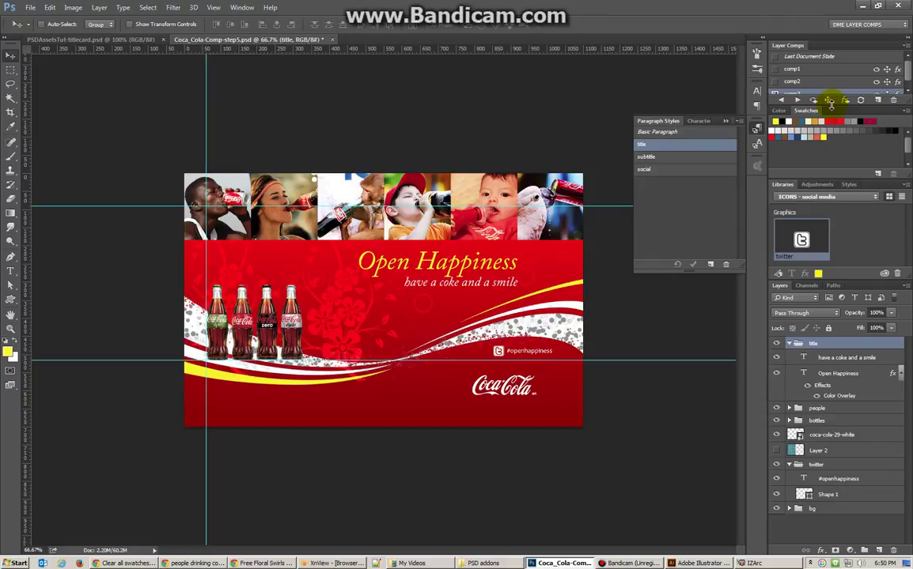
drag(832, 103, 835, 139)
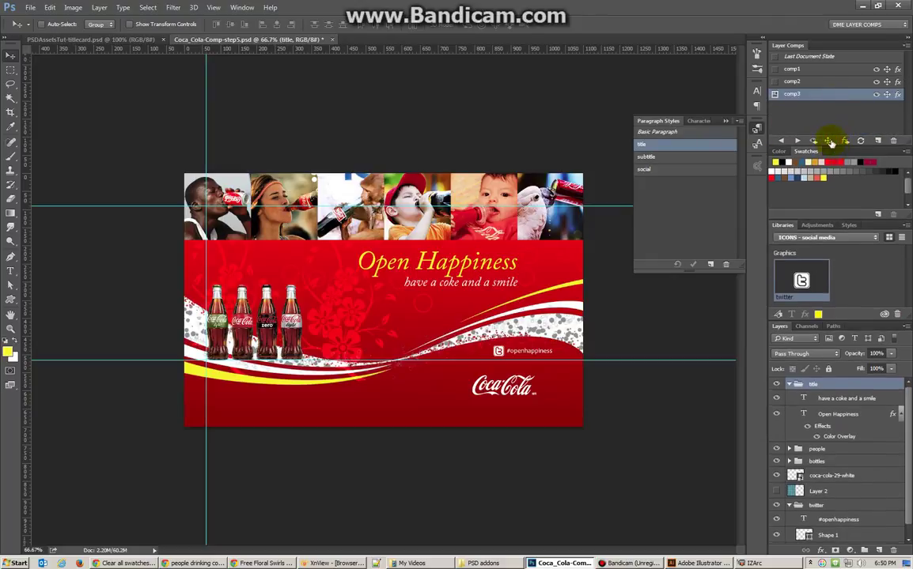
Cycle through comp1, comp2 and comp3, settle on comp2, and drag the Open Happiness title
click(776, 83)
click(777, 69)
click(776, 82)
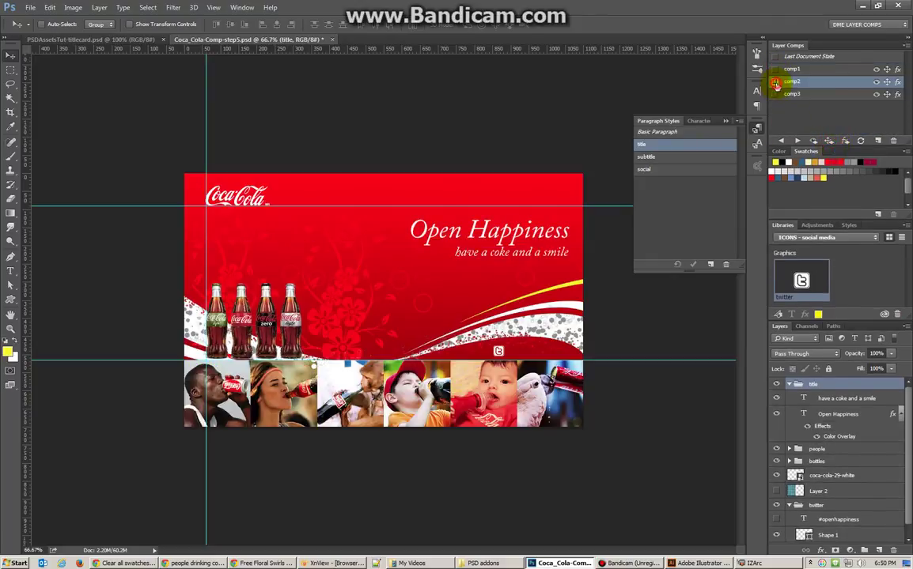
click(775, 94)
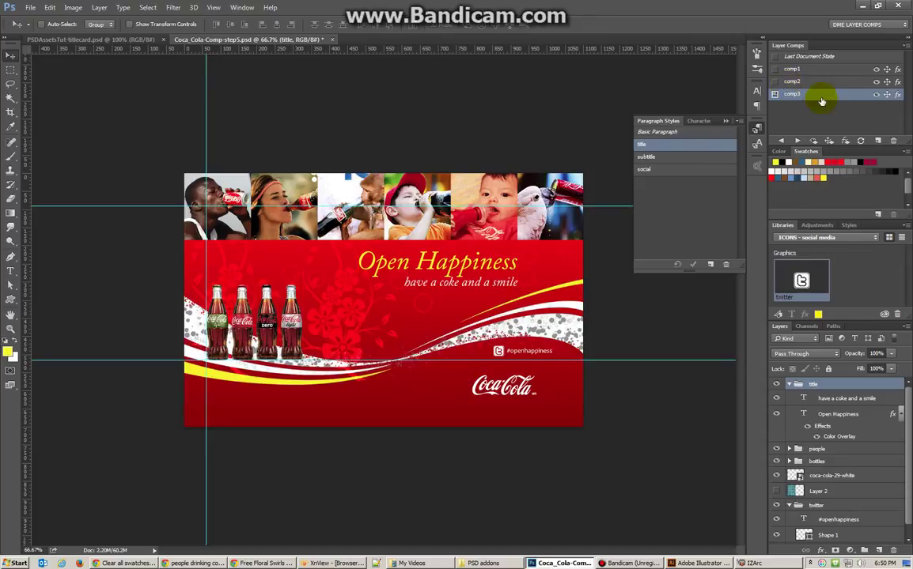
click(775, 82)
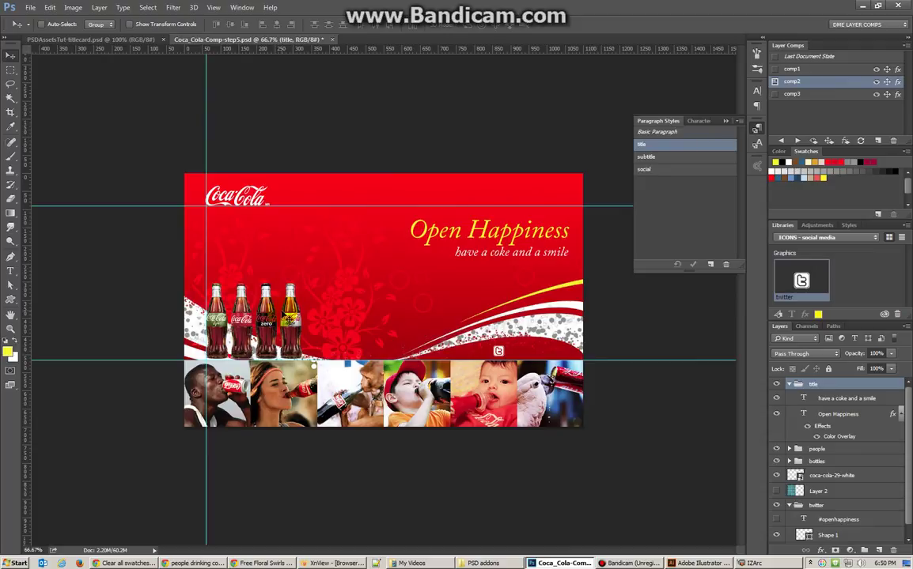
drag(285, 273, 388, 215)
Select the bottles group and move the four bottles up and to the right
click(796, 456)
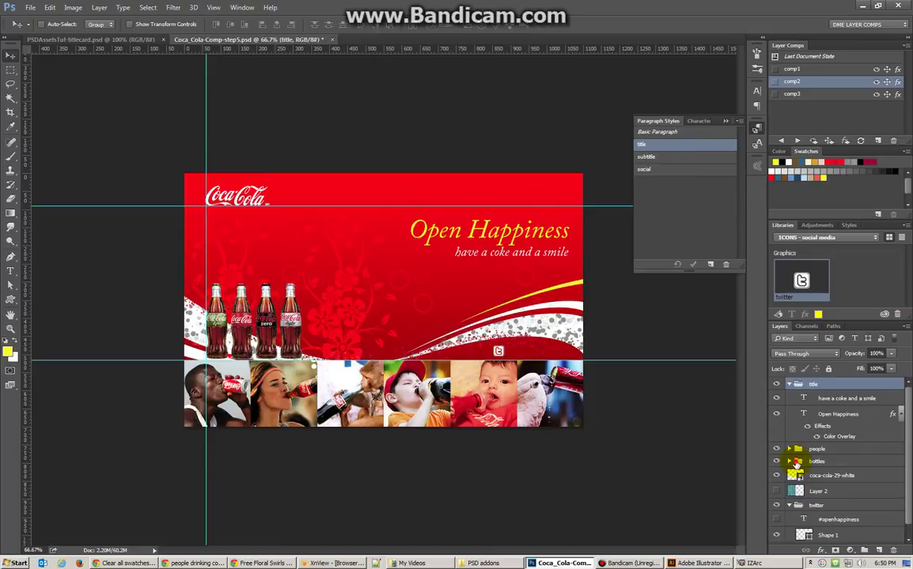
click(815, 461)
drag(252, 340, 340, 270)
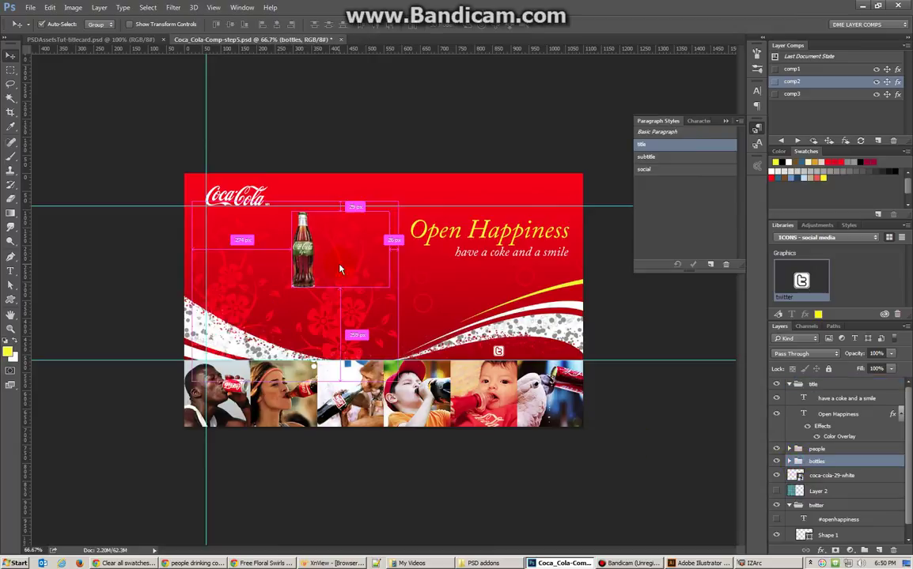
key(ctrl+z)
click(789, 461)
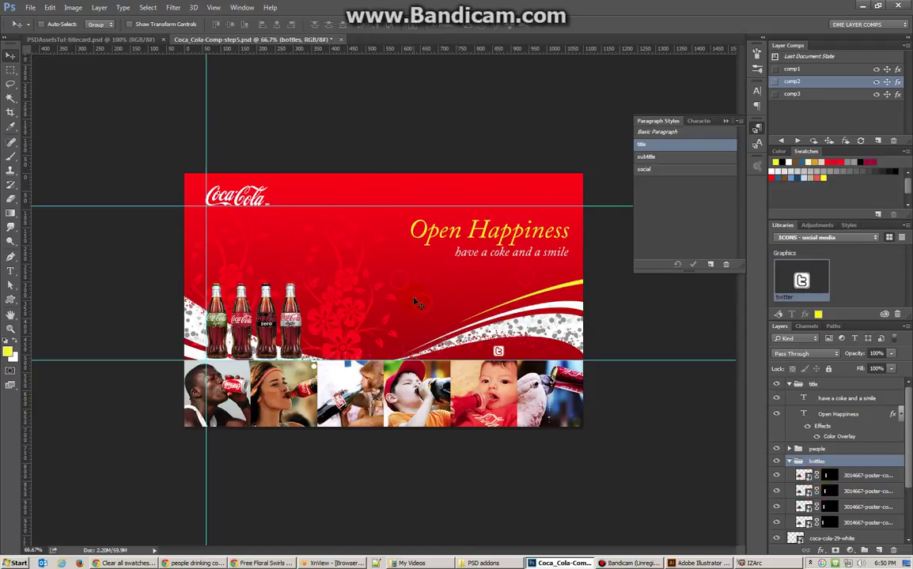
drag(301, 324, 405, 314)
Scale the bottles up to about 158% so they stand taller
key(ctrl+t)
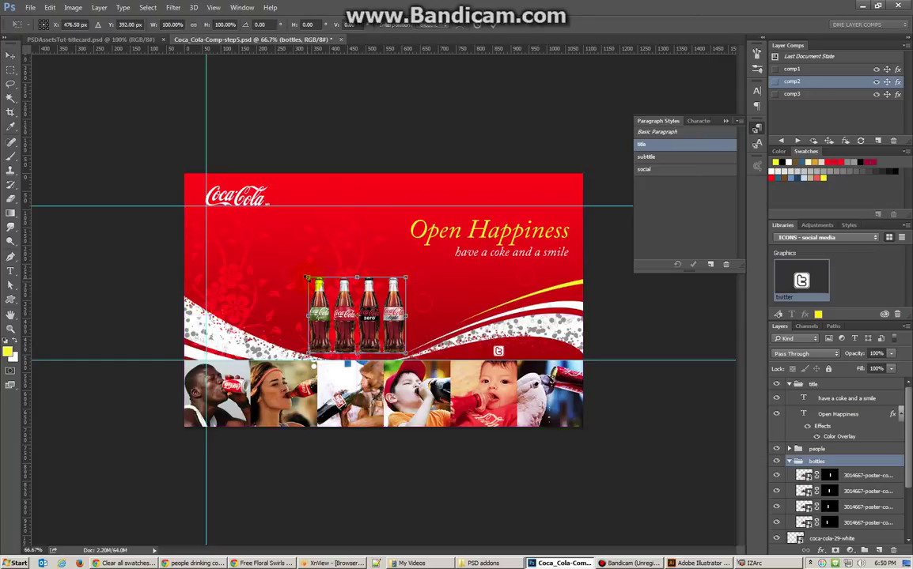
drag(307, 278, 231, 213)
key(Return)
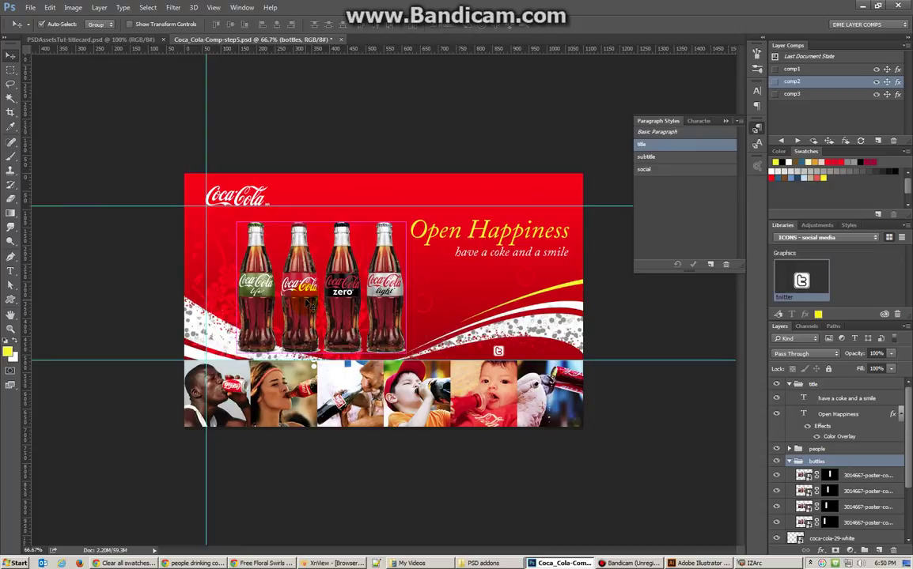
key(ctrl+z)
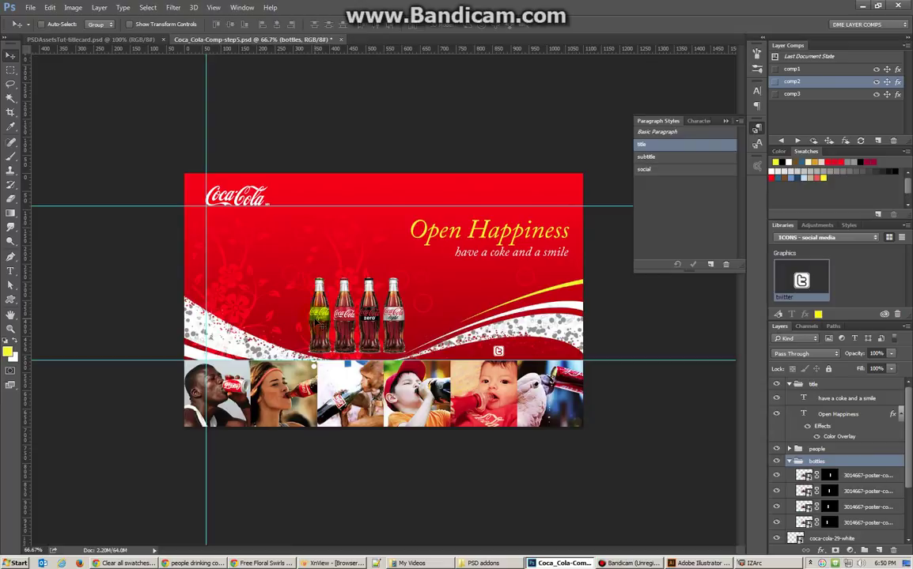
drag(319, 295, 315, 296)
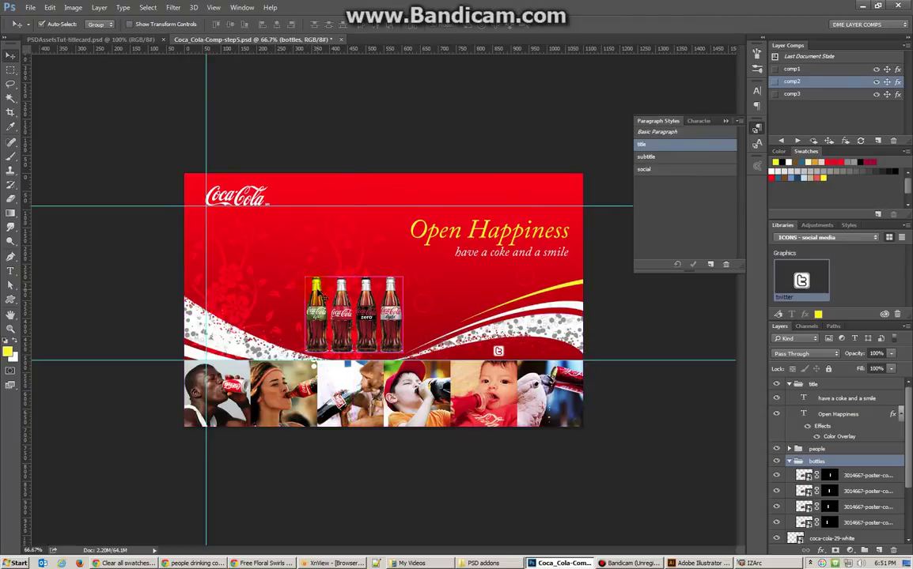
key(ctrl+t)
drag(306, 278, 250, 233)
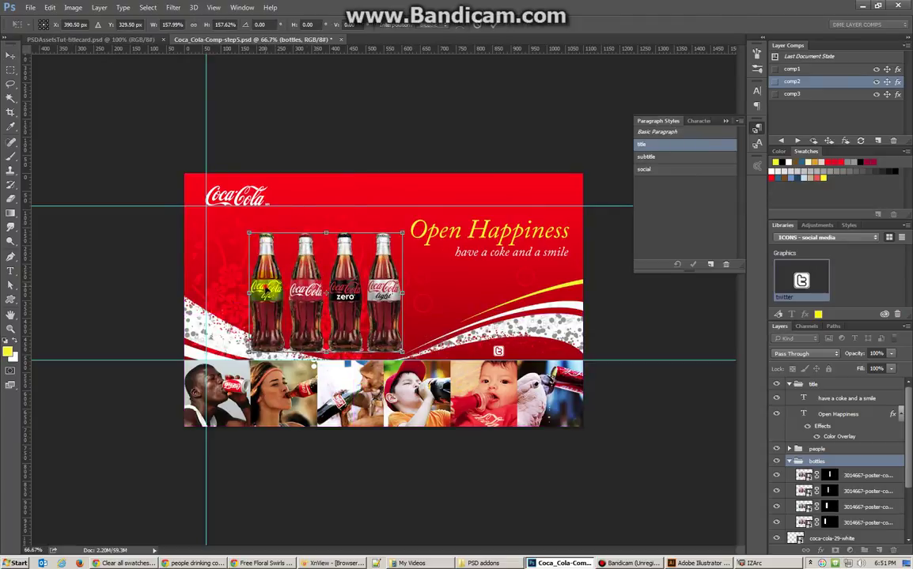
key(Return)
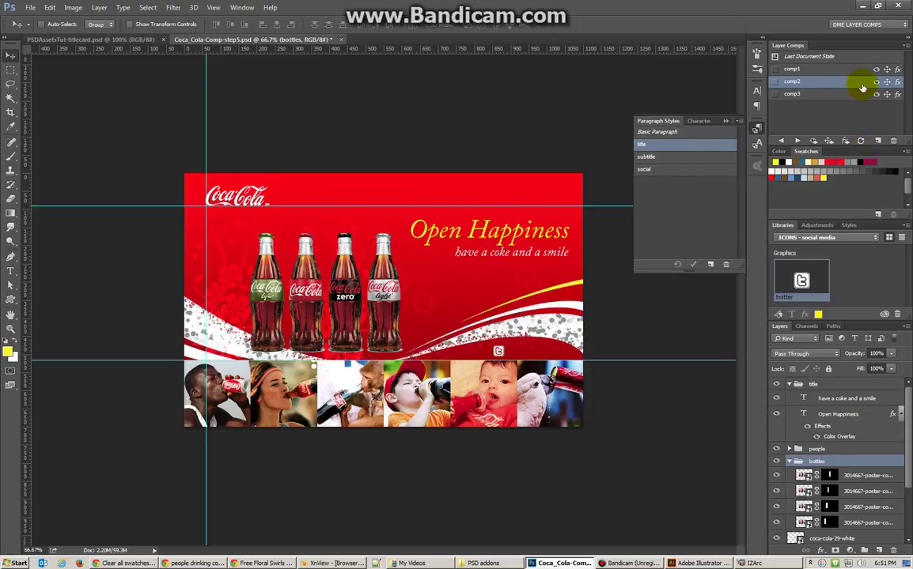
Update comp2 with the new bottle layout, then cycle through comp3 and comp1 back to comp2
right_click(858, 82)
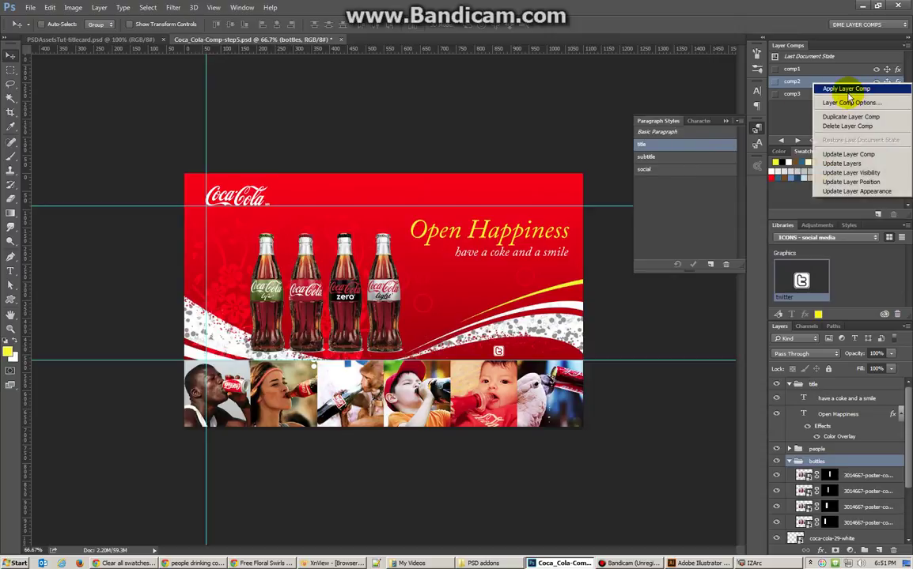
click(848, 154)
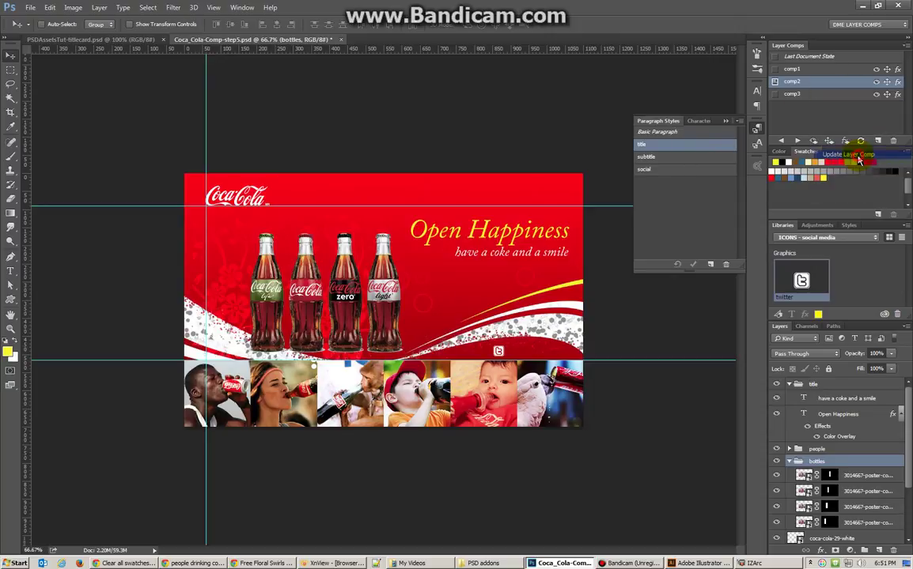
click(776, 95)
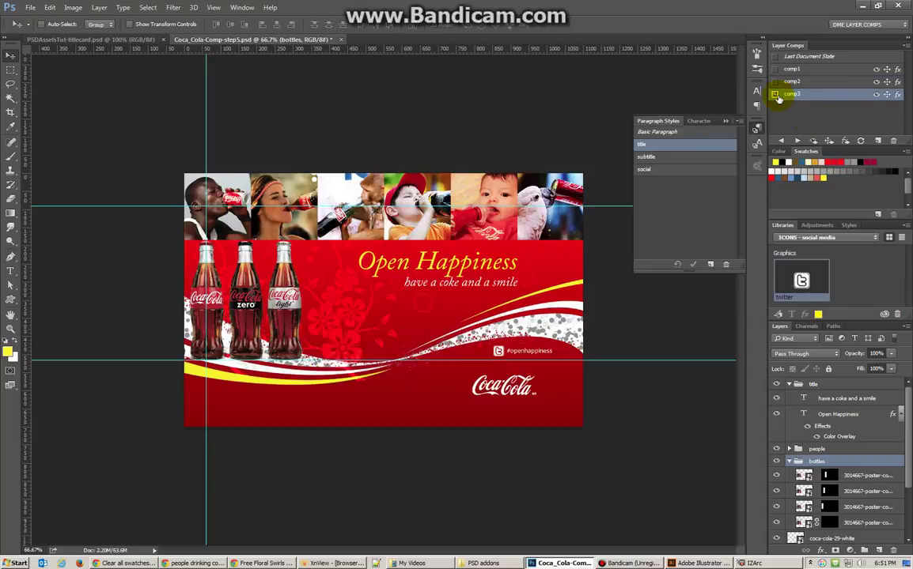
click(775, 82)
click(775, 70)
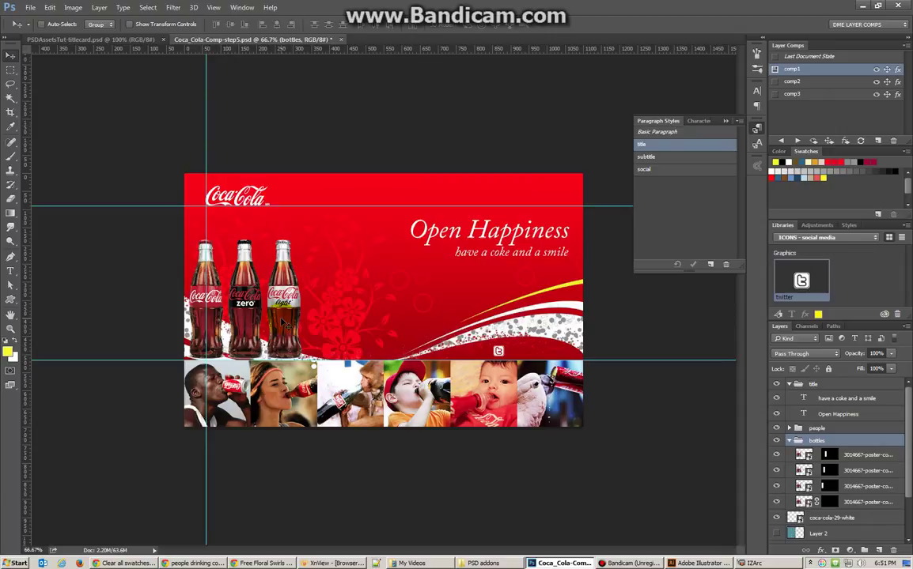
click(775, 83)
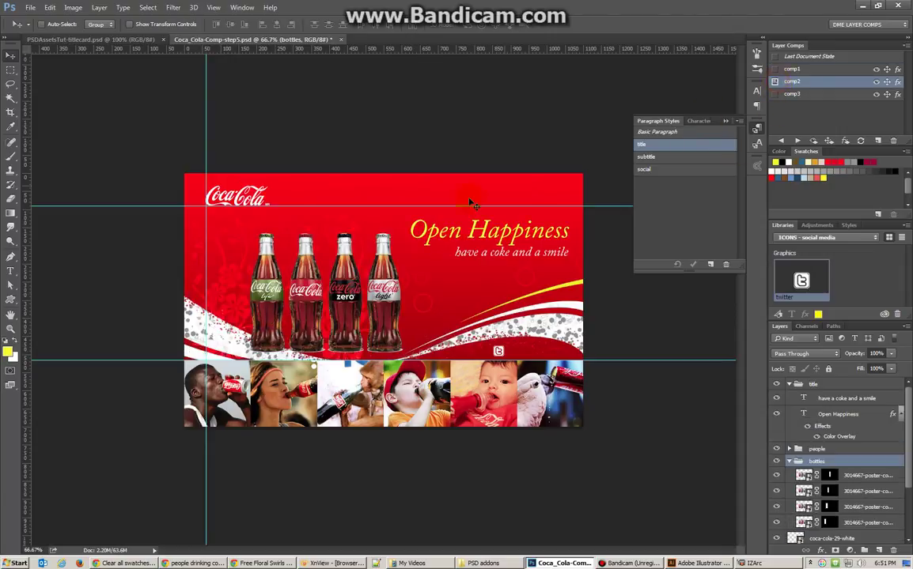
Shrink the bottles to about 71%, shift them under the headline, and update comp2
key(ctrl+t)
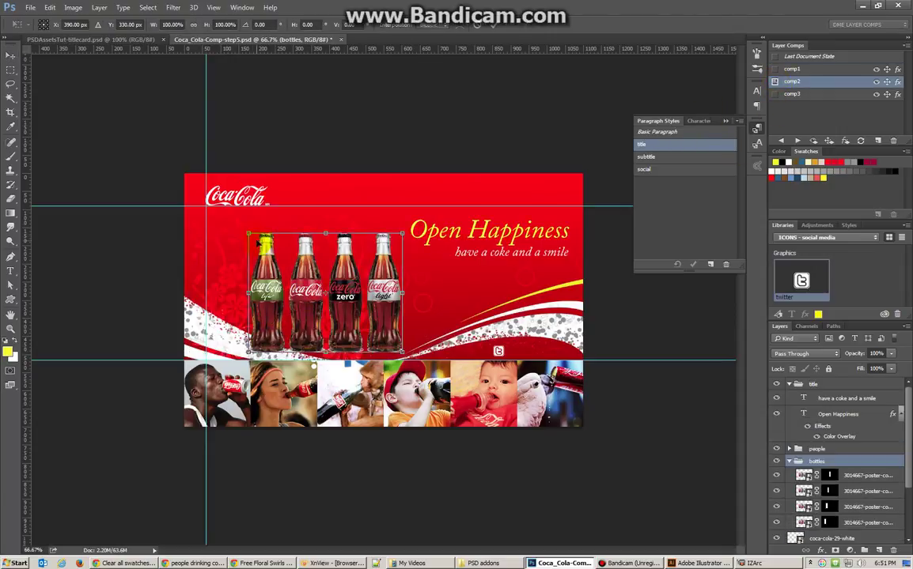
drag(249, 233, 294, 264)
key(Return)
drag(336, 333, 348, 335)
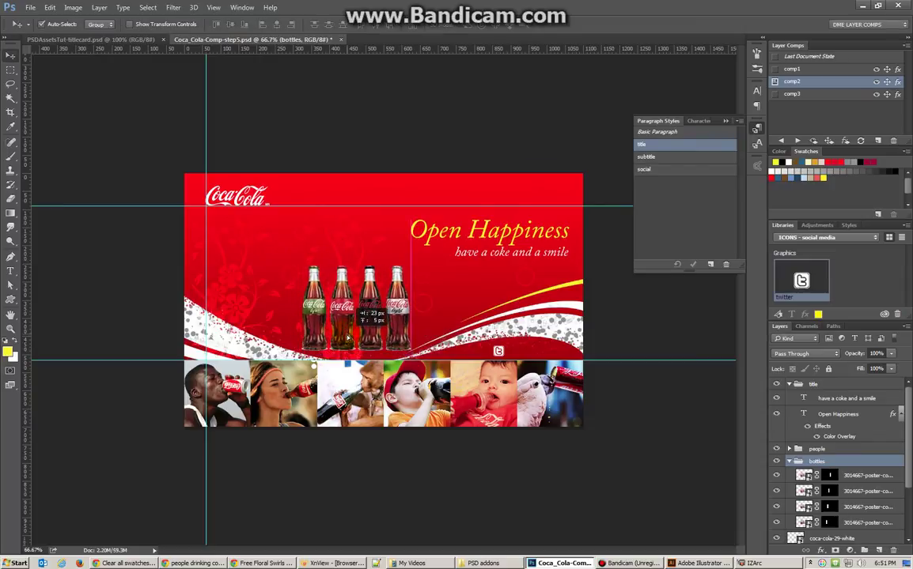
click(860, 142)
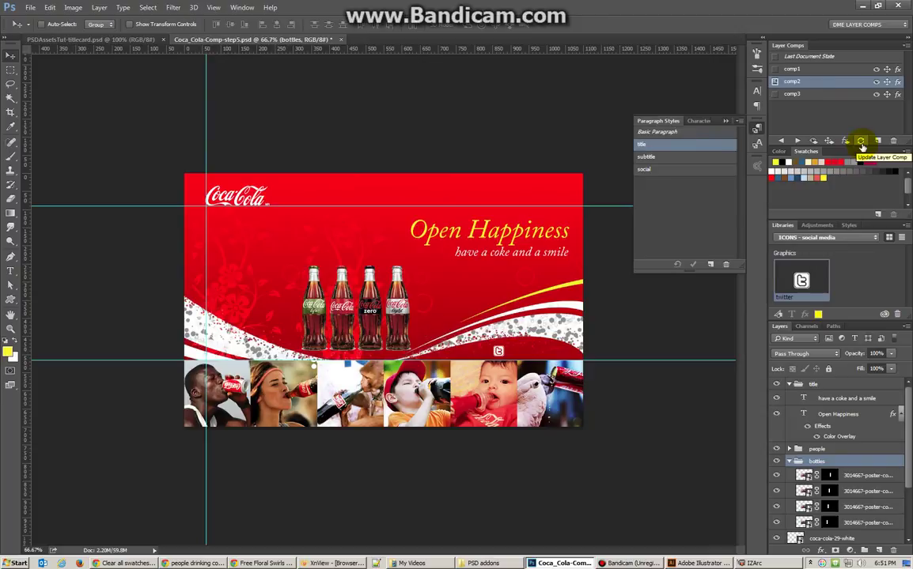
In comp1, shift the bottles about 20 px right and update comp1
click(775, 68)
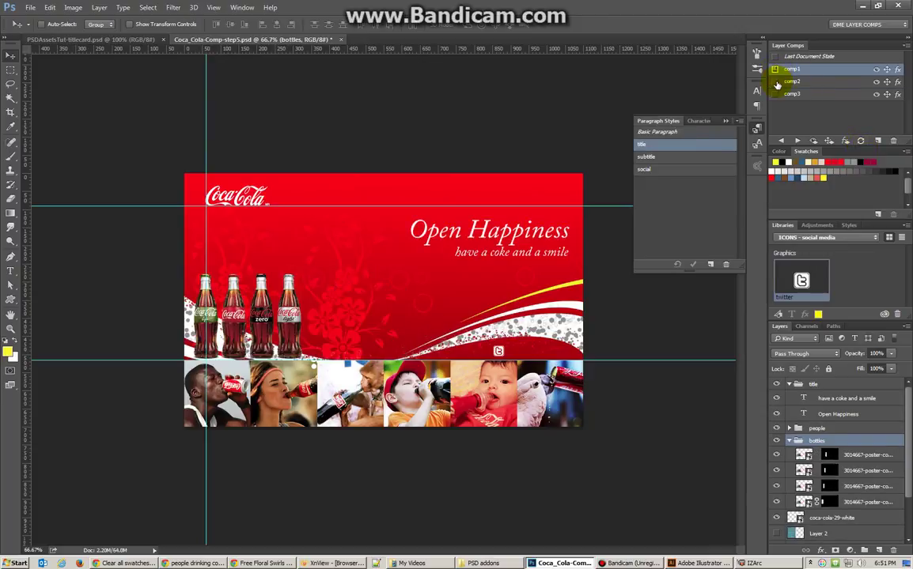
drag(265, 285, 312, 286)
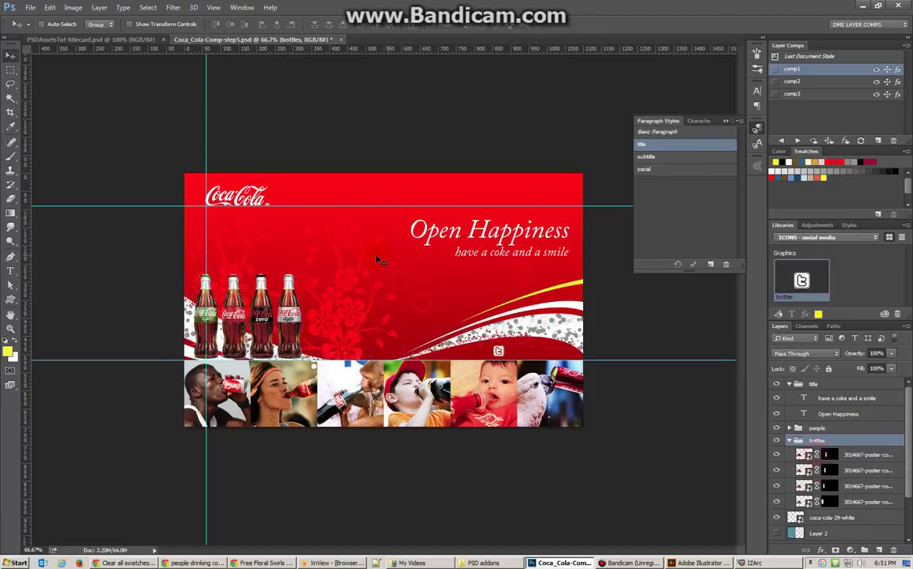
drag(250, 284, 266, 284)
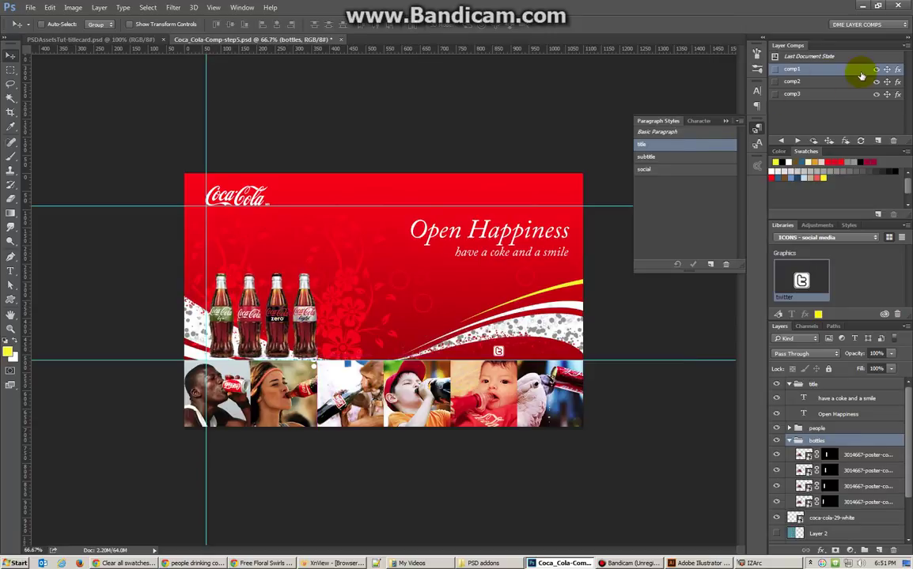
click(861, 140)
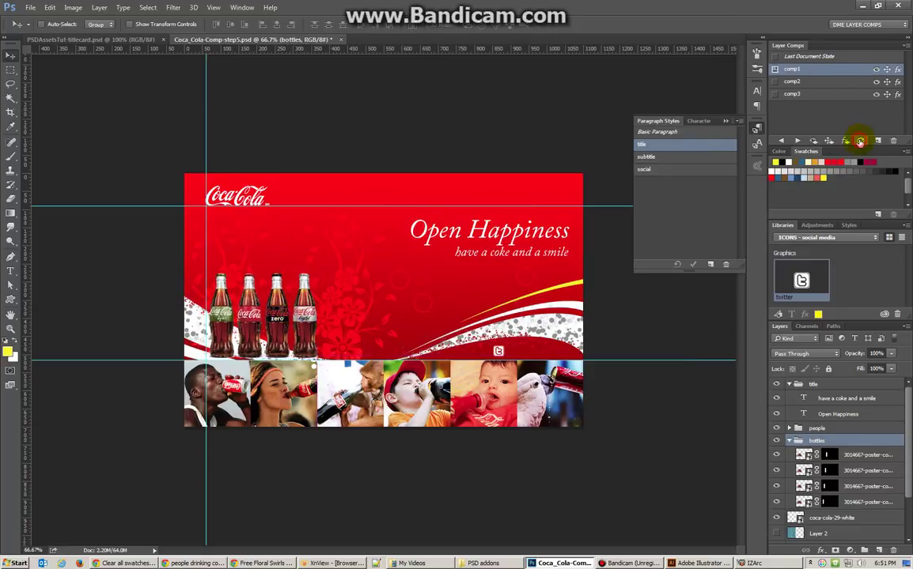
In comp3, move the bottles right and slightly up and update comp3
click(774, 81)
click(775, 94)
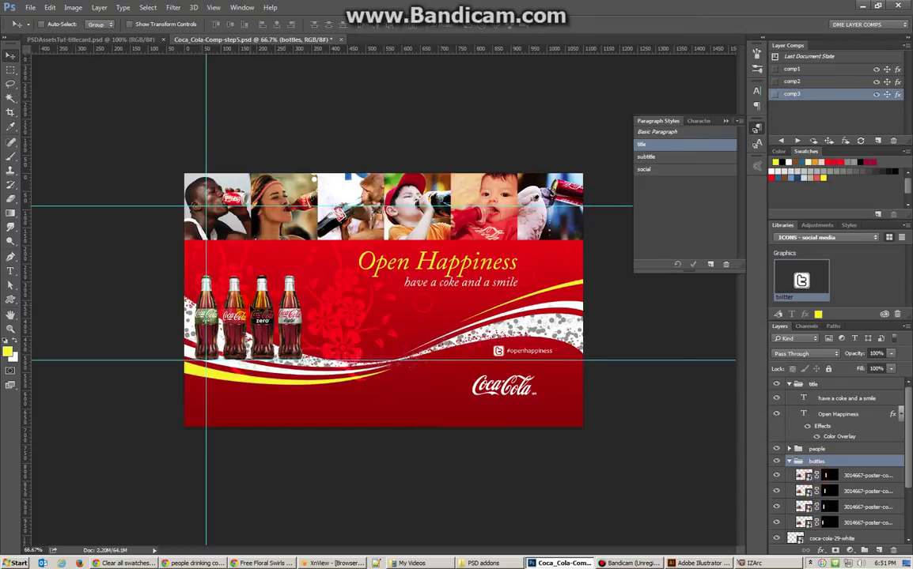
drag(236, 316, 250, 312)
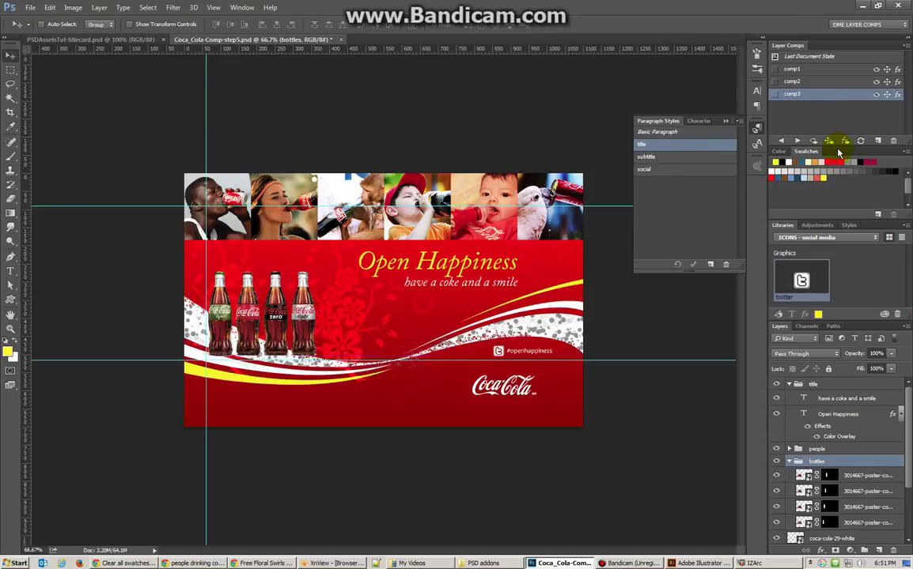
click(861, 141)
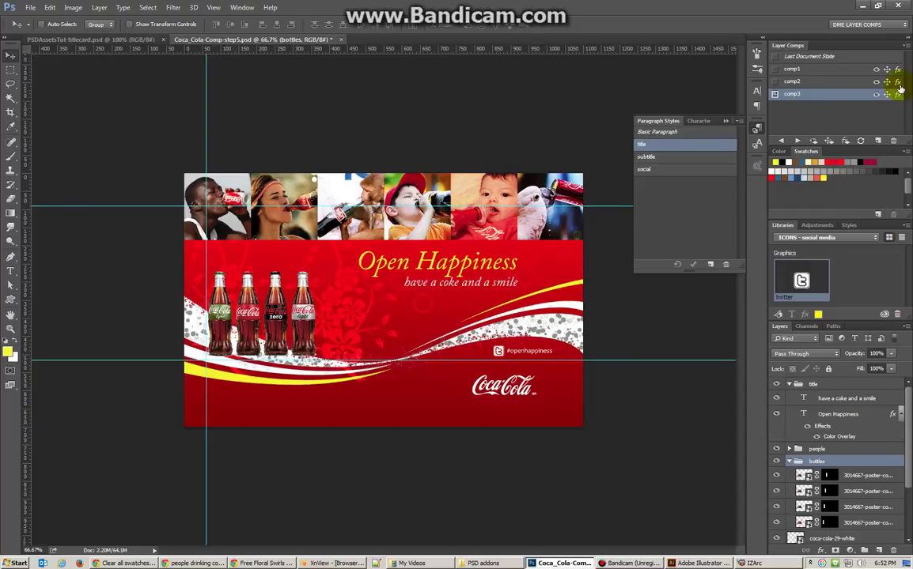
Check the comp2 and comp1 layouts, ending on comp3
click(776, 82)
click(776, 70)
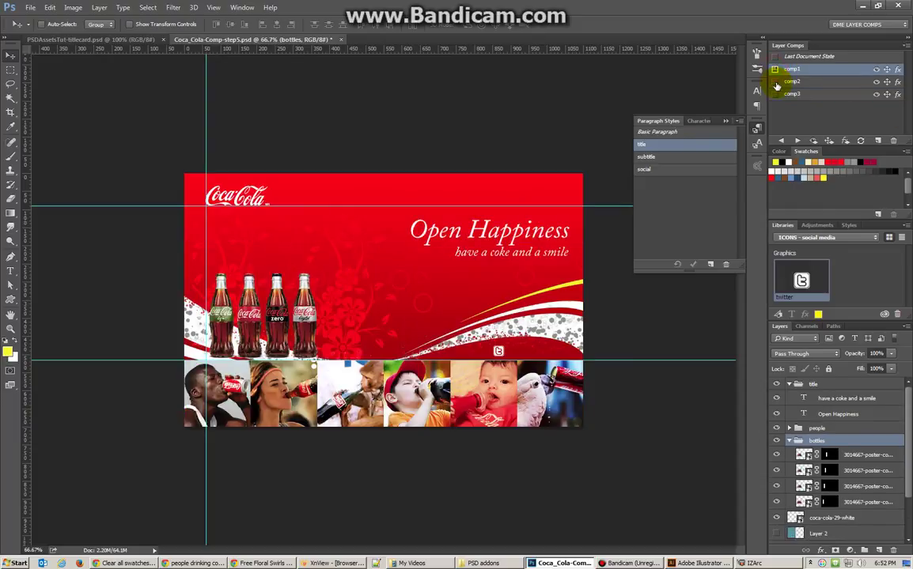
click(776, 82)
click(775, 94)
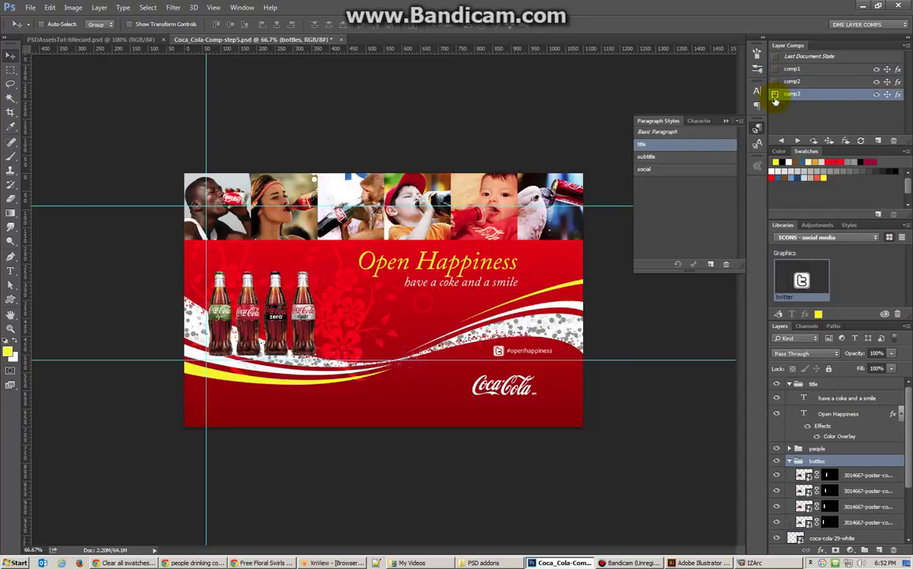
Collapse the bottles and title groups in the Layers panel
click(789, 462)
click(788, 384)
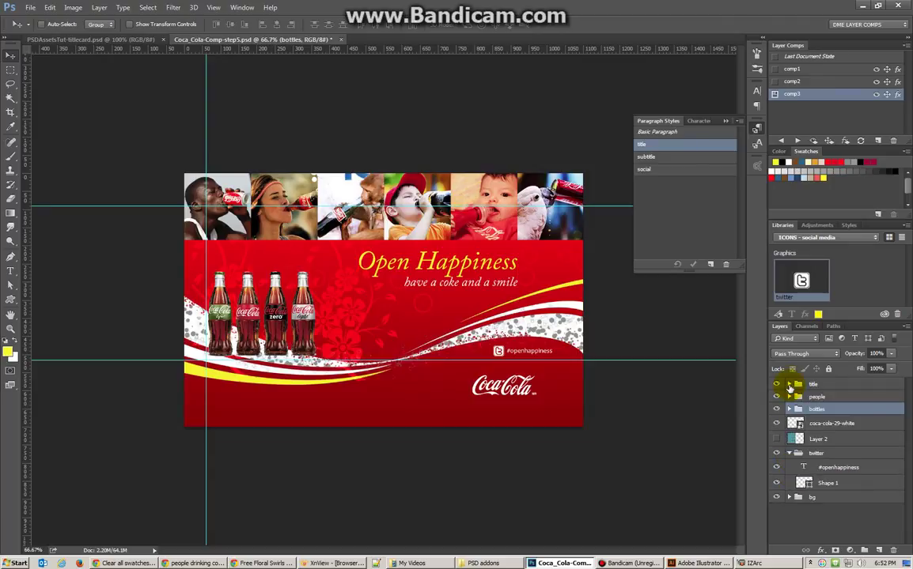